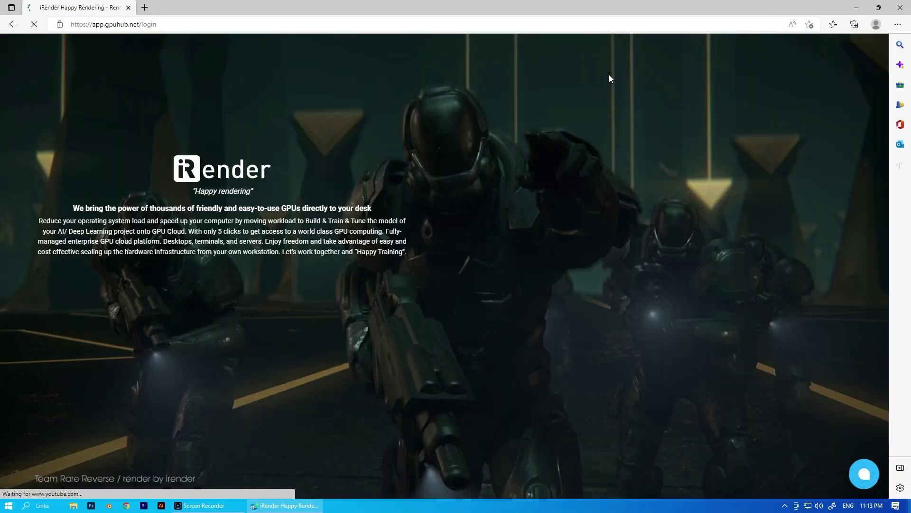
- Sign in to the iRender GPU account, passing the reCAPTCHA check
{"action": "left_click", "coordinate": [673, 209]}
{"action": "type", "text": "hoang"}
{"action": "key", "text": "Tab"}
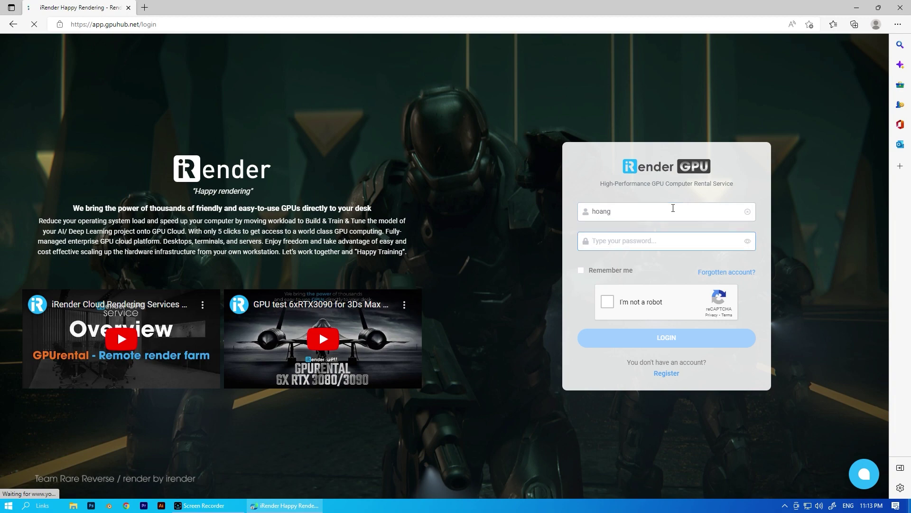
{"action": "type", "text": "••••••••"}
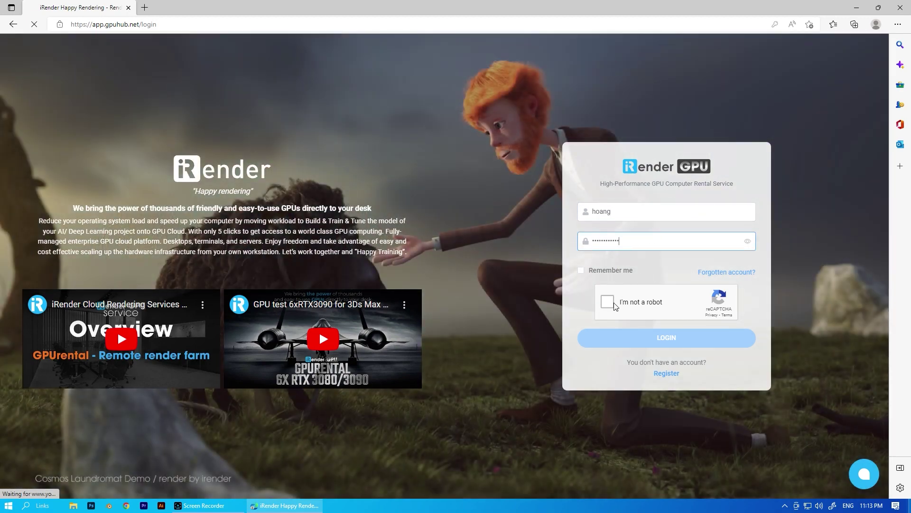
{"action": "left_click", "coordinate": [613, 303]}
{"action": "left_click", "coordinate": [629, 340]}
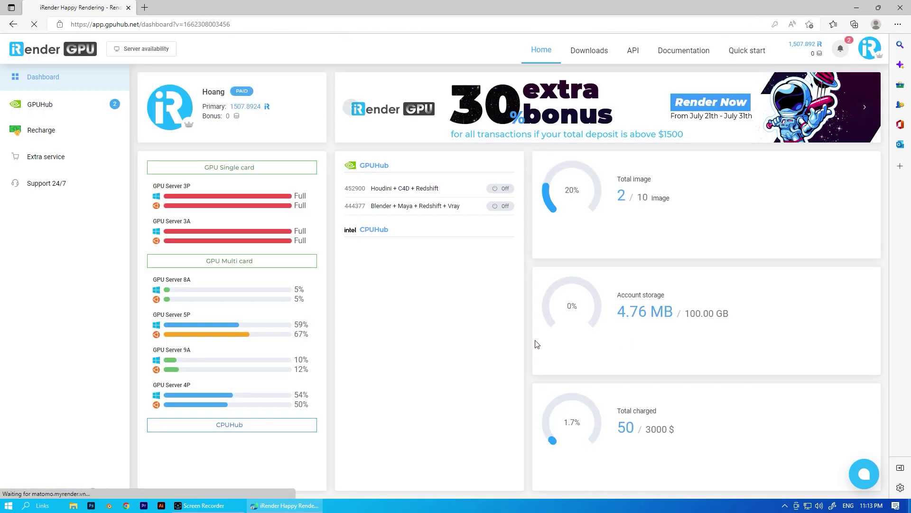
- Start the iRender Drive Windows installer download from Downloads, then cancel it
{"action": "left_click", "coordinate": [590, 50]}
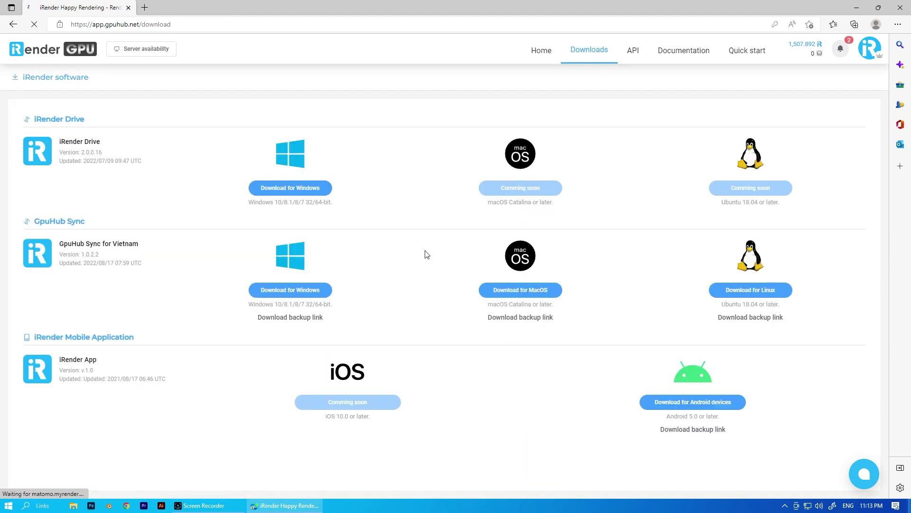
{"action": "left_click", "coordinate": [306, 195]}
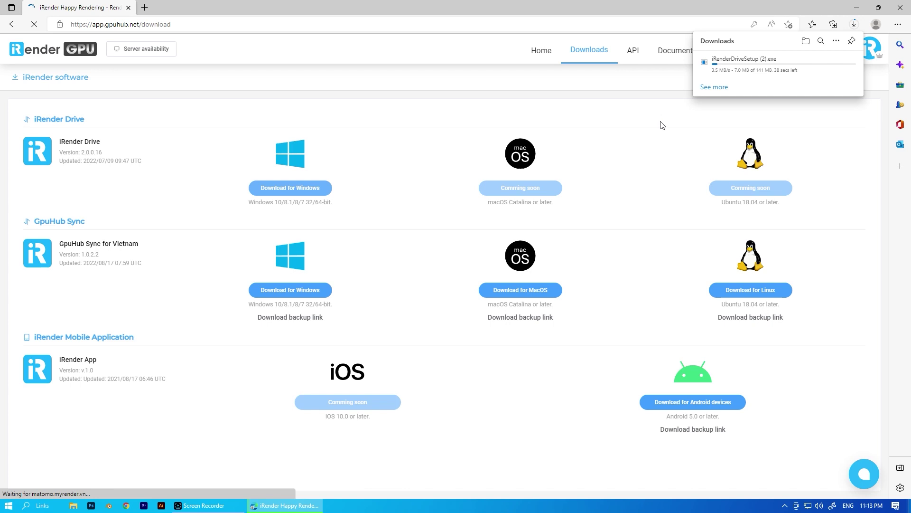
{"action": "mouse_move", "coordinate": [769, 64]}
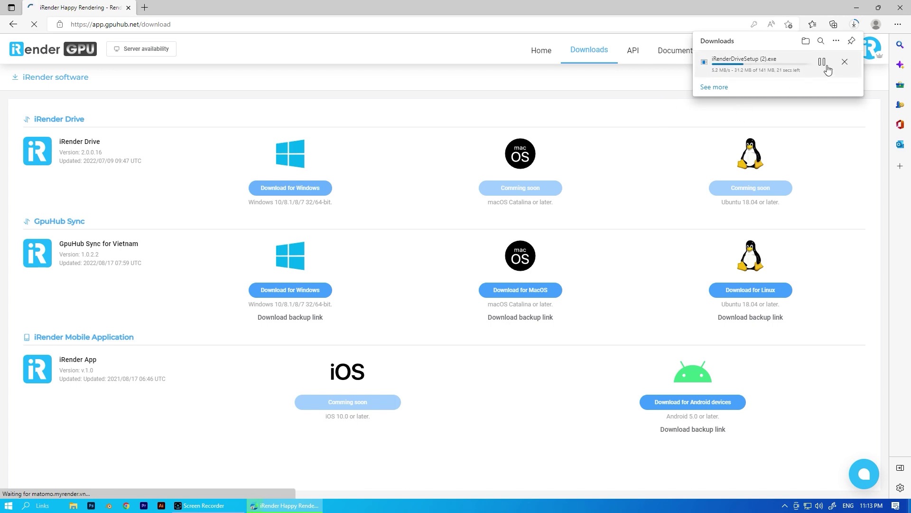
{"action": "left_click", "coordinate": [845, 63]}
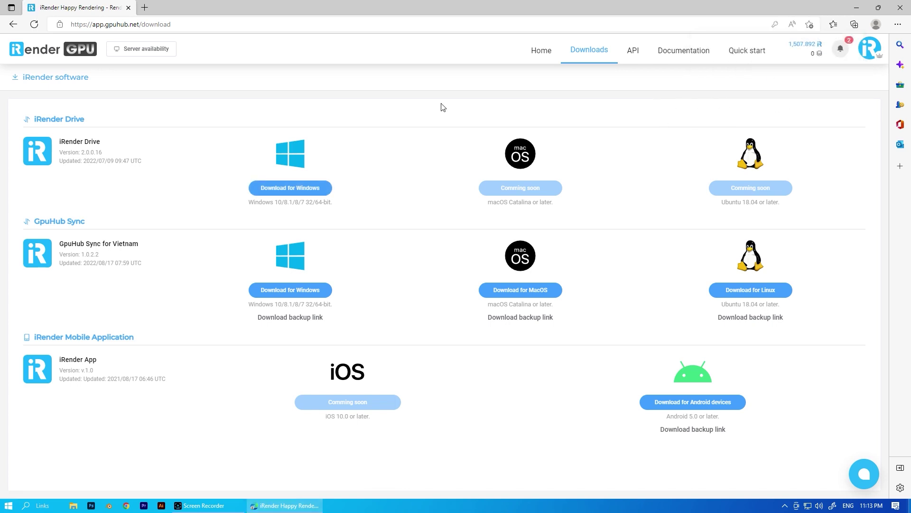
- Start a new machine image, compare 2x-4x and 6x-8x servers, and pick GPU Server 8A
{"action": "left_click", "coordinate": [542, 54]}
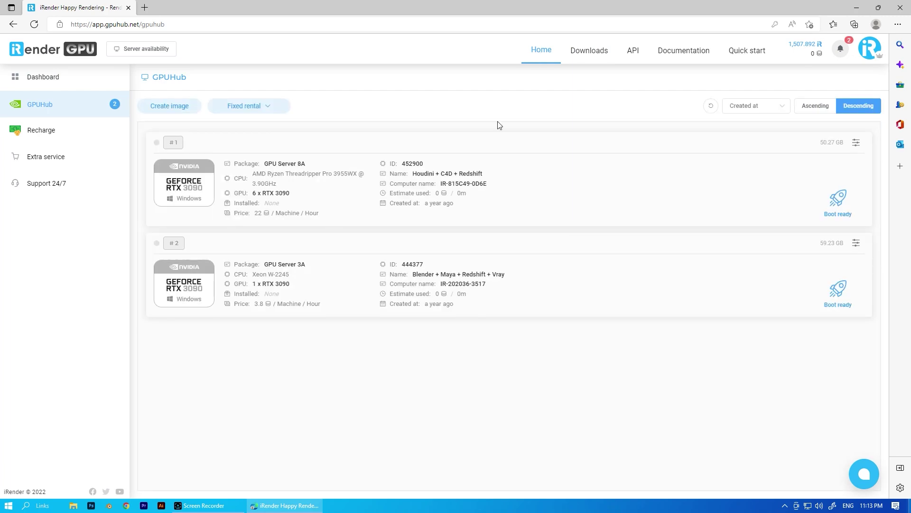
{"action": "left_click", "coordinate": [165, 109]}
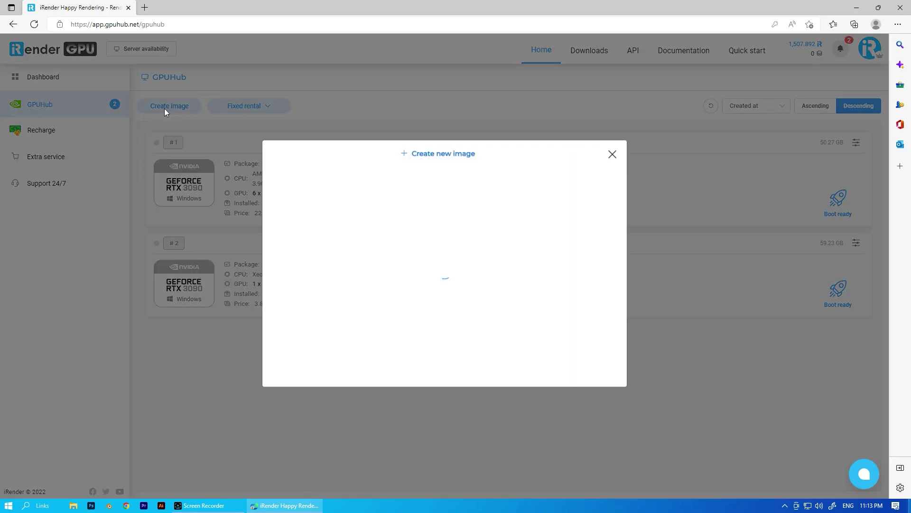
{"action": "left_click", "coordinate": [453, 157]}
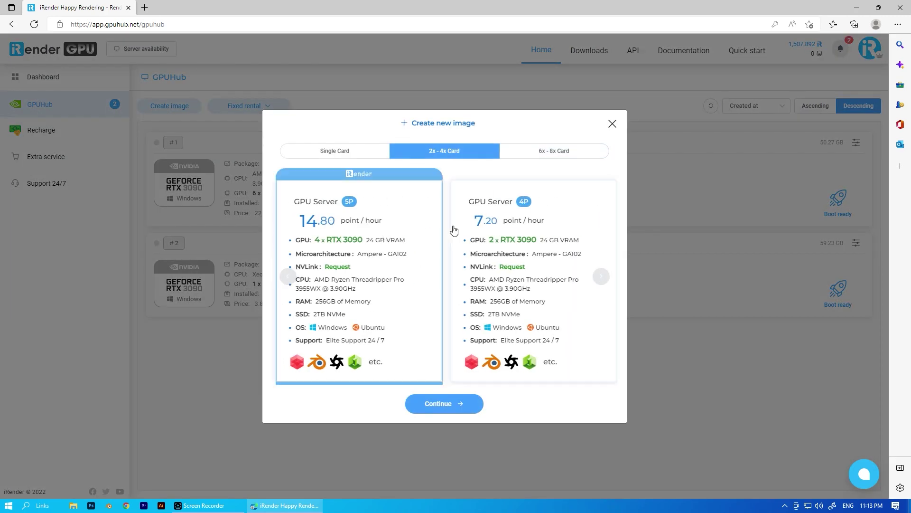
{"action": "left_click", "coordinate": [470, 228]}
{"action": "left_click", "coordinate": [535, 154]}
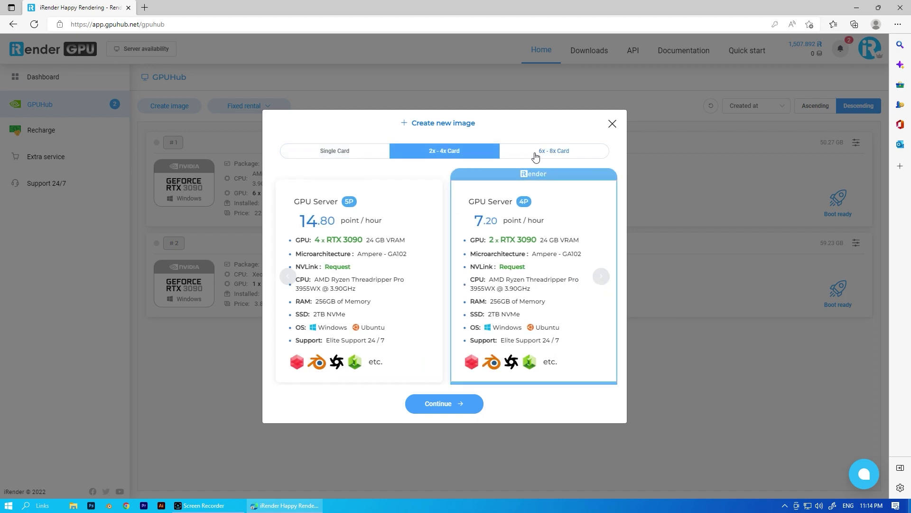
{"action": "left_click", "coordinate": [536, 154]}
{"action": "left_click", "coordinate": [452, 404]}
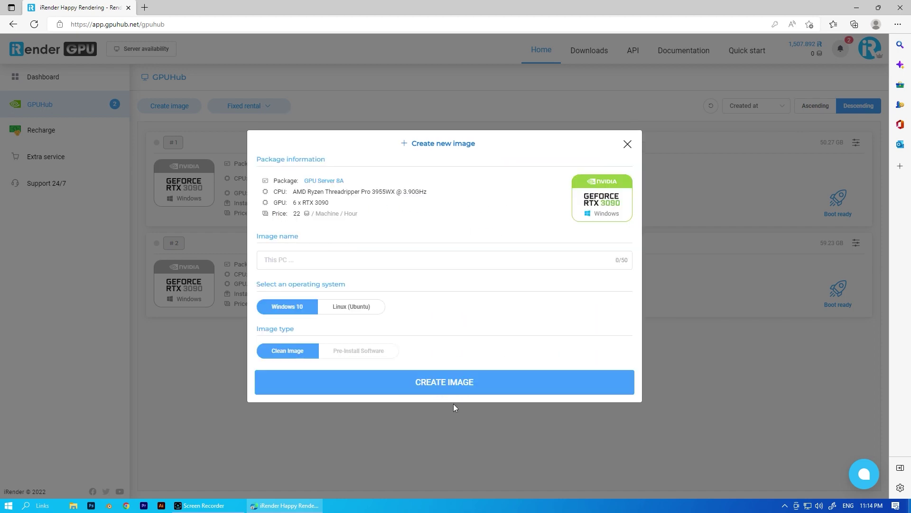
{"action": "left_click", "coordinate": [320, 258]}
{"action": "type", "text": "6 RTX 3090 - Houdini + Octane"}
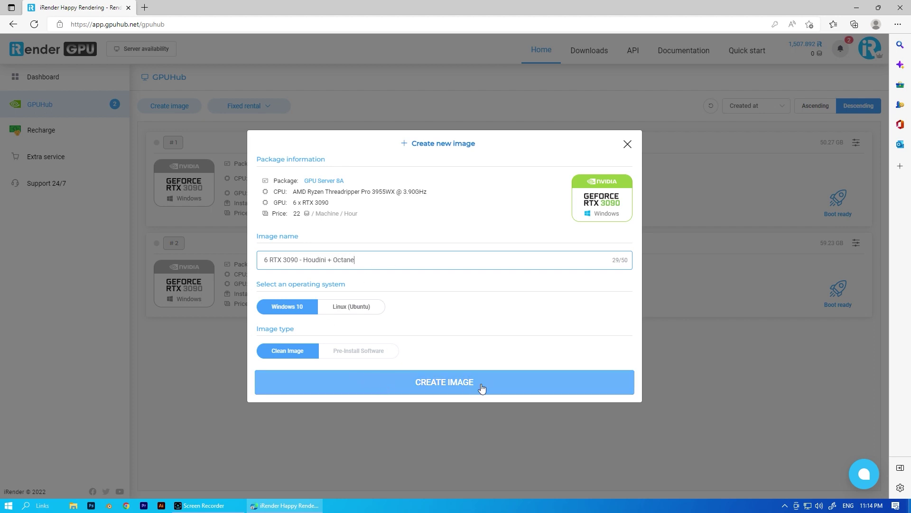
- Dismiss the new-image form and boot the Houdini + C4D + Redshift machine, image #1
{"action": "left_click", "coordinate": [443, 389]}
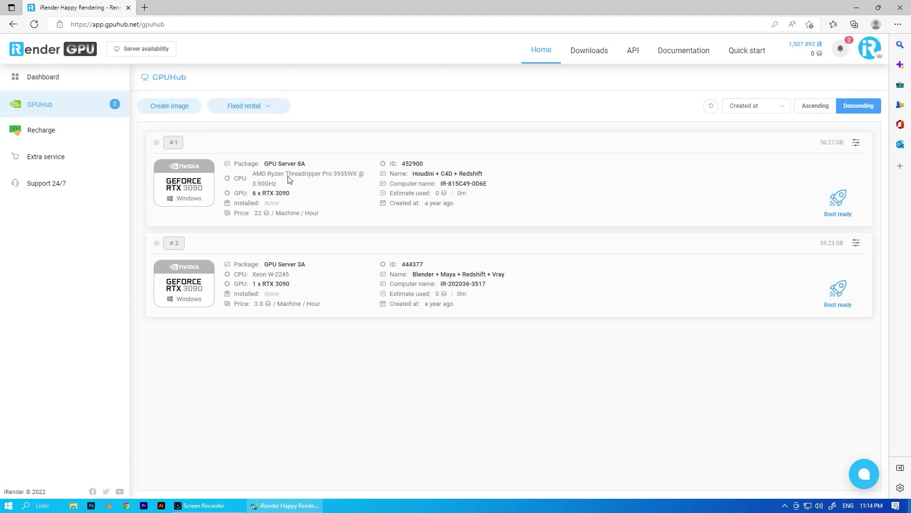
{"action": "left_click", "coordinate": [827, 213]}
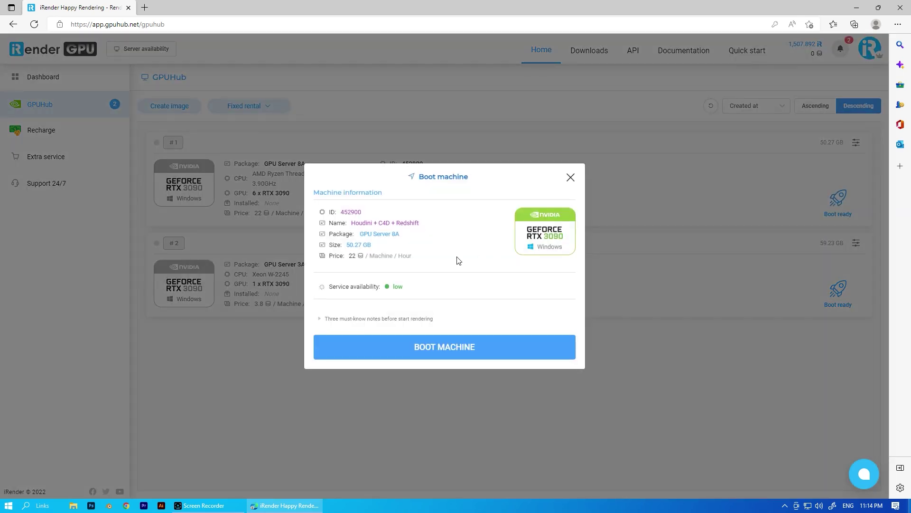
{"action": "left_click", "coordinate": [441, 346]}
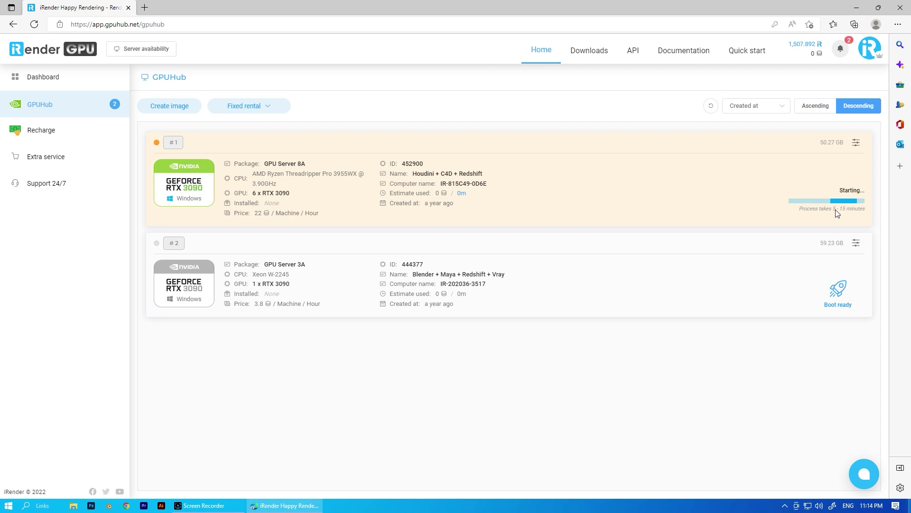
- Launch iRender Drive and sign in with the login remembered
{"action": "left_click", "coordinate": [9, 506]}
{"action": "type", "text": "i"}
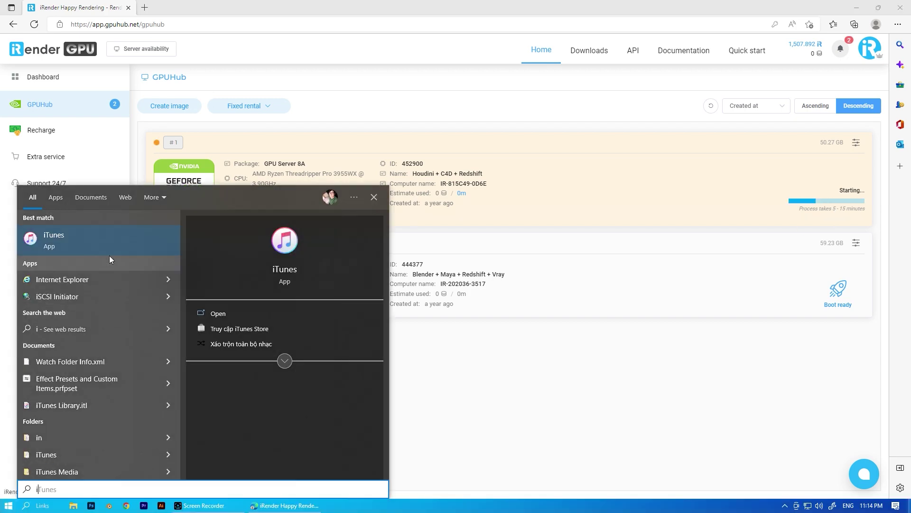
{"action": "type", "text": "r"}
{"action": "left_click", "coordinate": [531, 305]}
{"action": "type", "text": "hoa"}
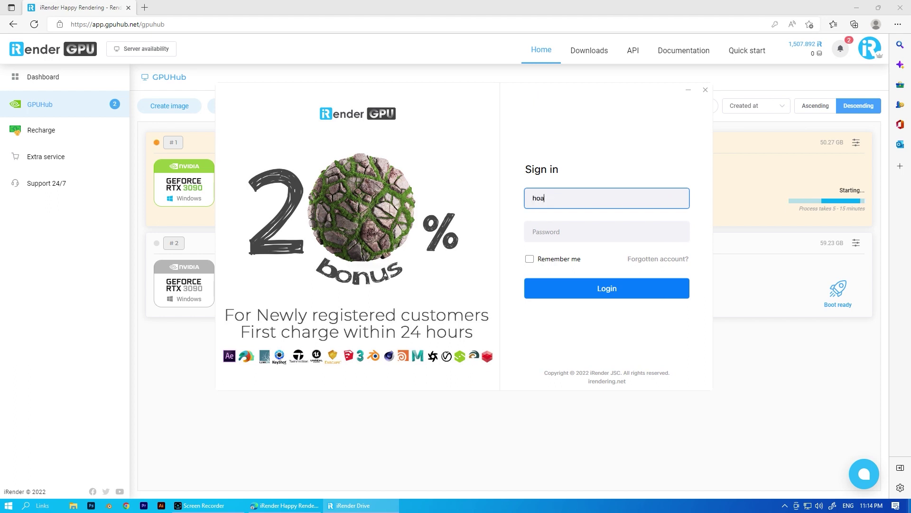
{"action": "type", "text": "ng"}
{"action": "key", "text": "Tab"}
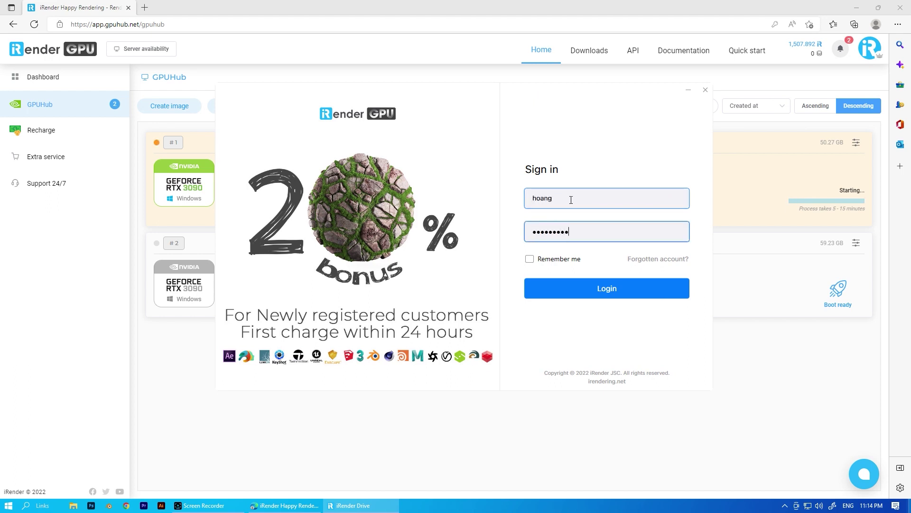
{"action": "left_click", "coordinate": [531, 259]}
{"action": "left_click", "coordinate": [621, 291]}
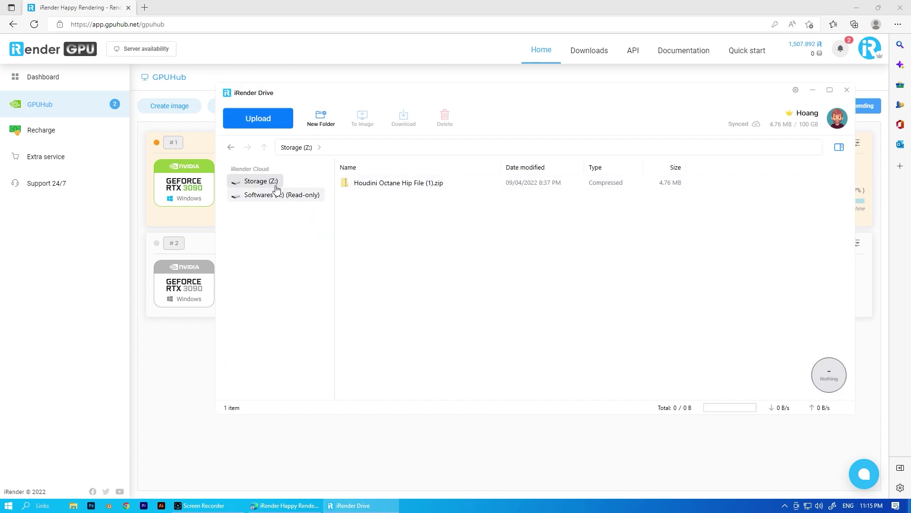
- Delete the old Houdini Octane zip from the Storage drive
{"action": "left_click", "coordinate": [277, 192]}
{"action": "scroll", "coordinate": [407, 300], "scroll_direction": "down", "scroll_amount": 5}
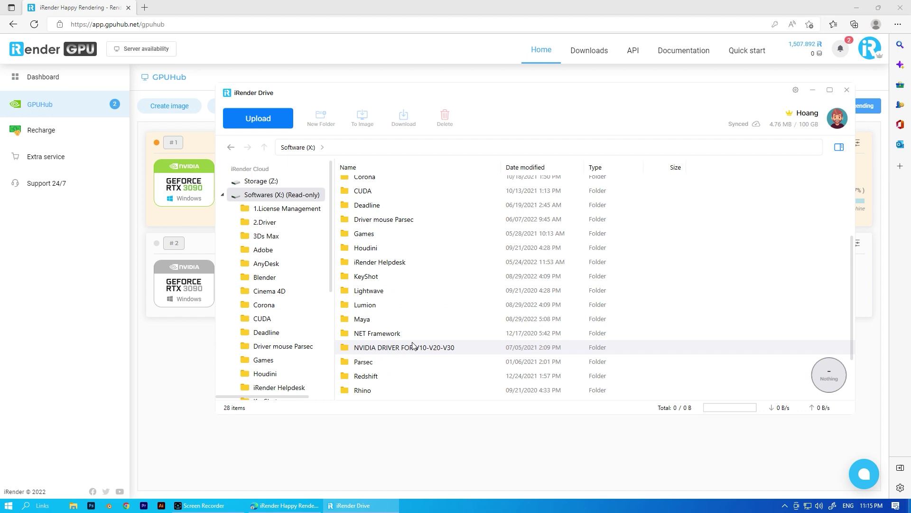
{"action": "scroll", "coordinate": [412, 345], "scroll_direction": "up", "scroll_amount": 5}
{"action": "left_click", "coordinate": [256, 181]}
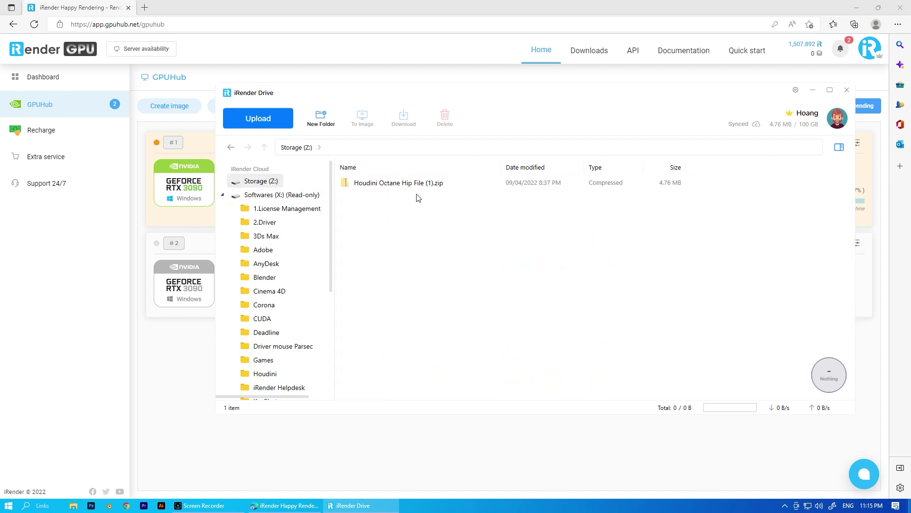
{"action": "left_click", "coordinate": [406, 183]}
{"action": "left_click", "coordinate": [445, 116]}
{"action": "left_click", "coordinate": [602, 267]}
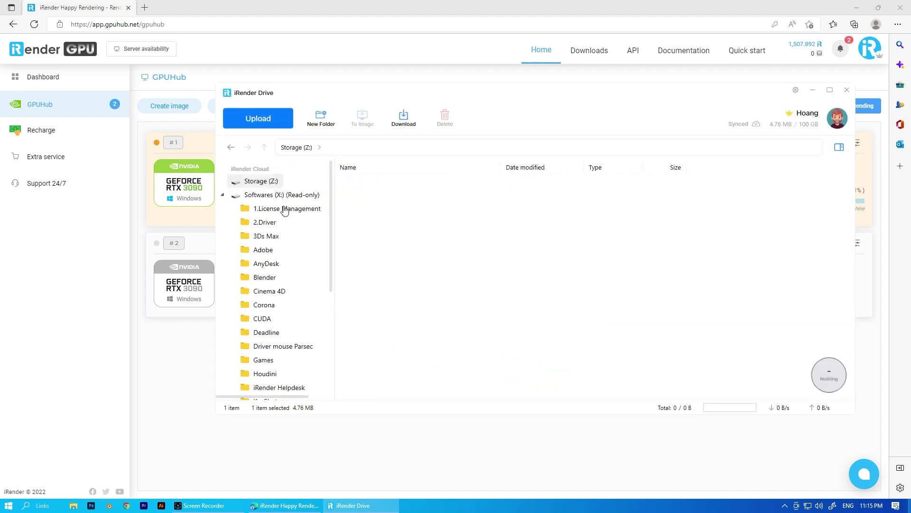
- Drag Houdini Octane Hip File (1).zip from the desktop into Storage (Z:), then minimize iRender Drive
{"action": "left_click", "coordinate": [857, 14]}
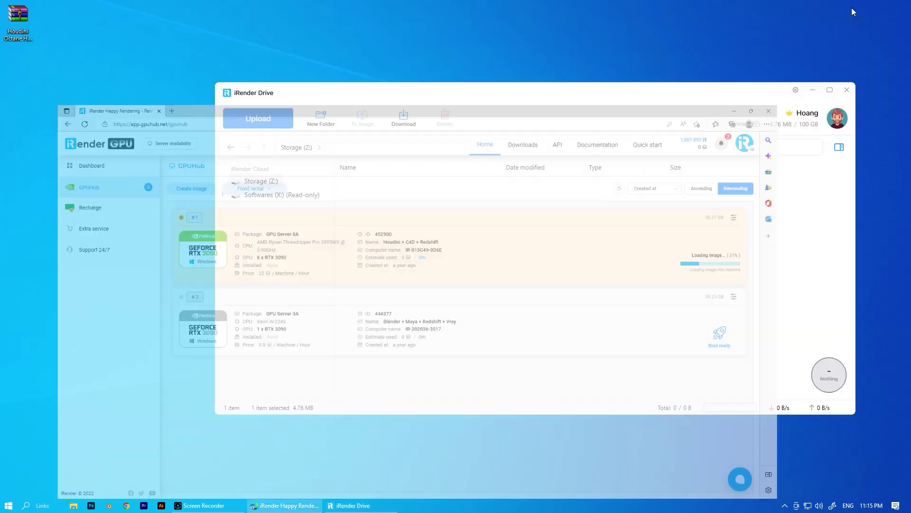
{"action": "left_click_drag", "start_coordinate": [344, 94], "coordinate": [301, 79]}
{"action": "left_click_drag", "start_coordinate": [399, 225], "coordinate": [401, 223]}
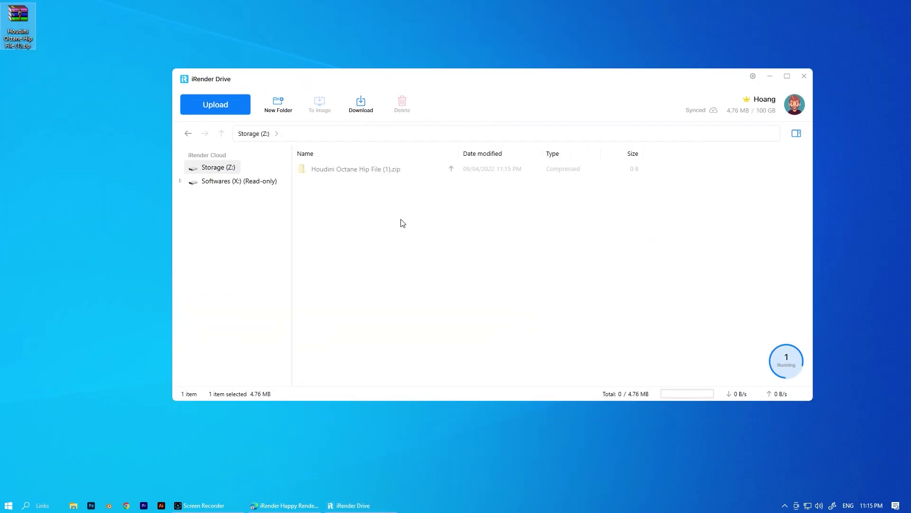
{"action": "left_click", "coordinate": [470, 279]}
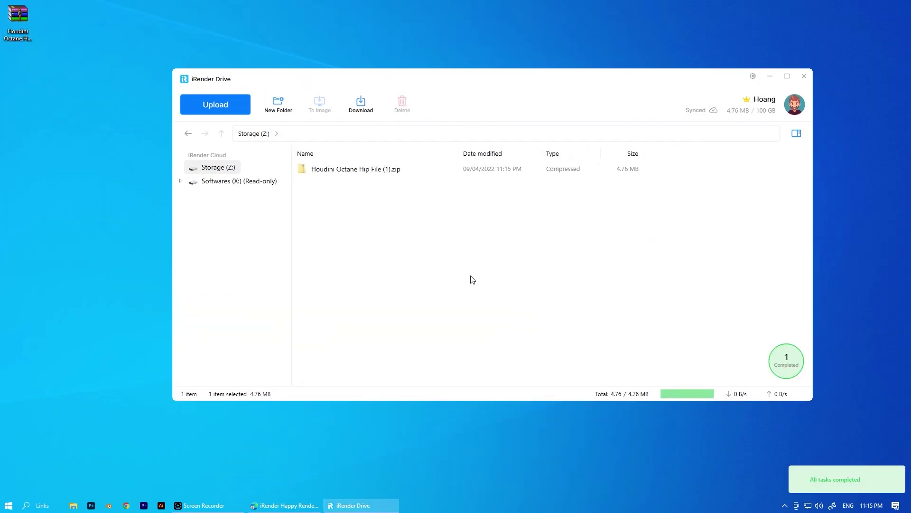
{"action": "left_click", "coordinate": [770, 77]}
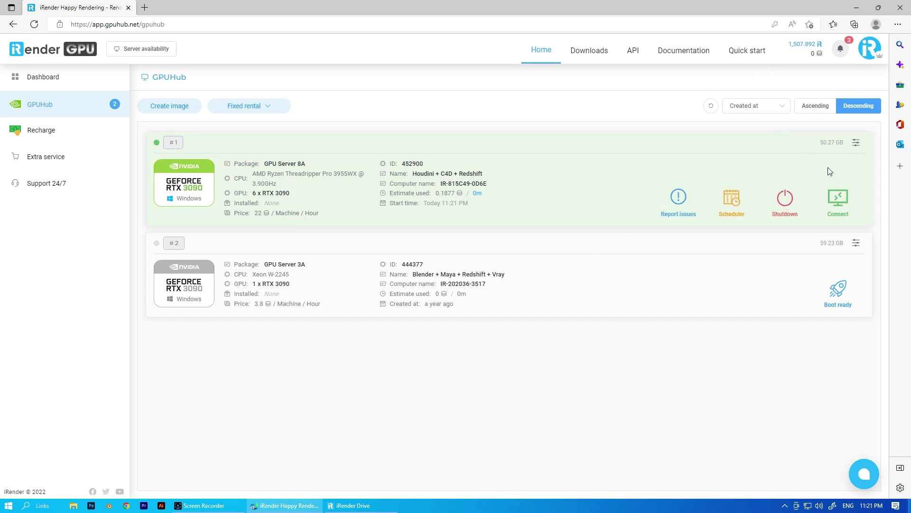
- Connect to server #1 through AP-SERVER-3 Vietnam using the downloaded .rdp file
{"action": "left_click", "coordinate": [835, 205]}
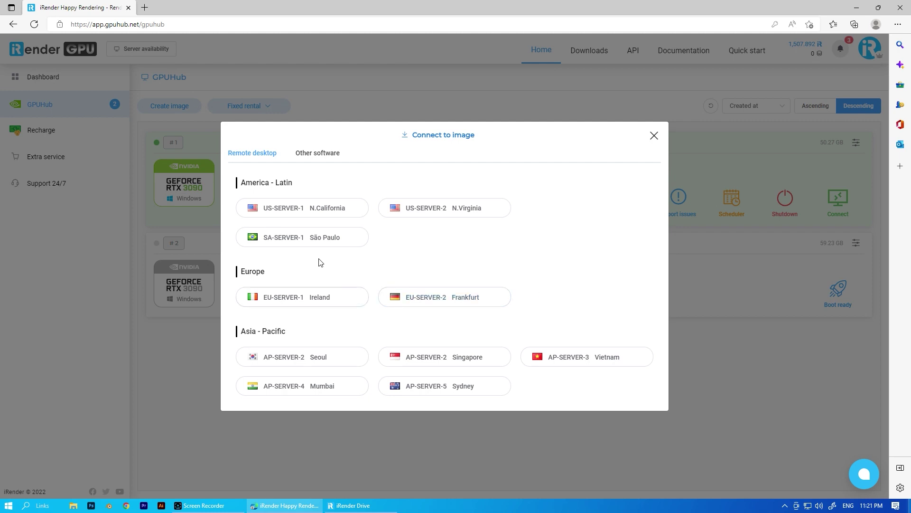
{"action": "left_click", "coordinate": [577, 356]}
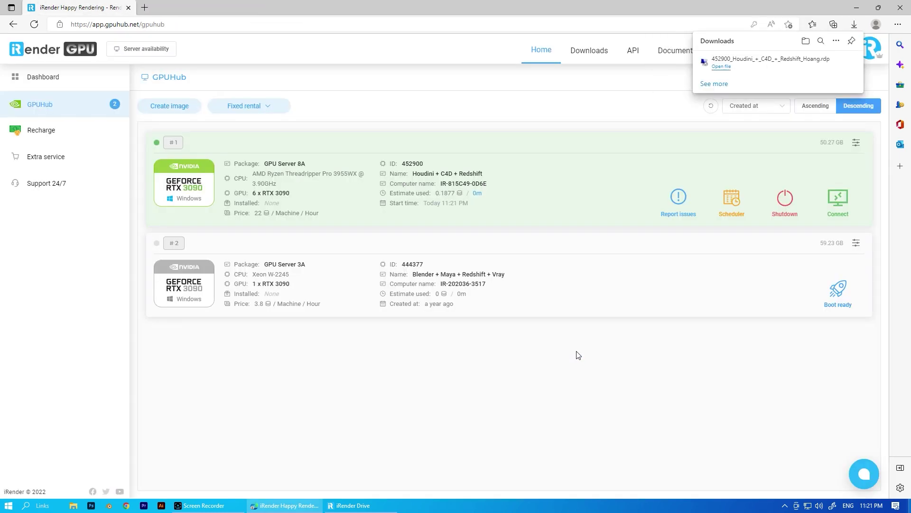
{"action": "left_click", "coordinate": [721, 65]}
{"action": "left_click", "coordinate": [520, 307]}
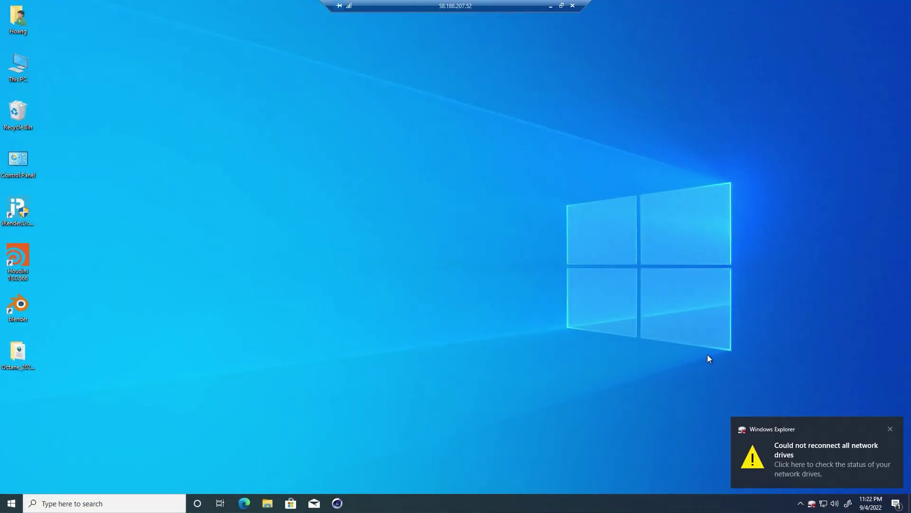
- Dismiss the network drives notice, refresh the desktop, and close the iRender setup window
{"action": "left_click", "coordinate": [891, 429]}
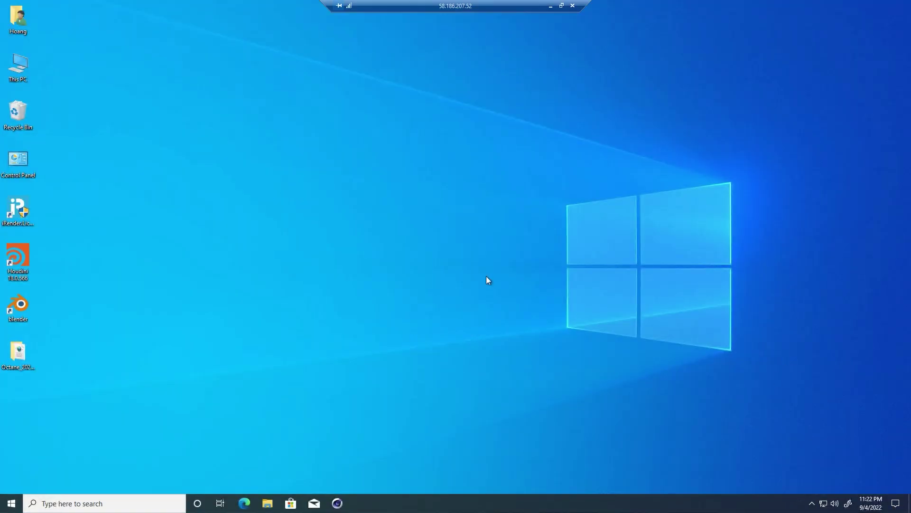
{"action": "right_click", "coordinate": [422, 243]}
{"action": "left_click", "coordinate": [437, 272]}
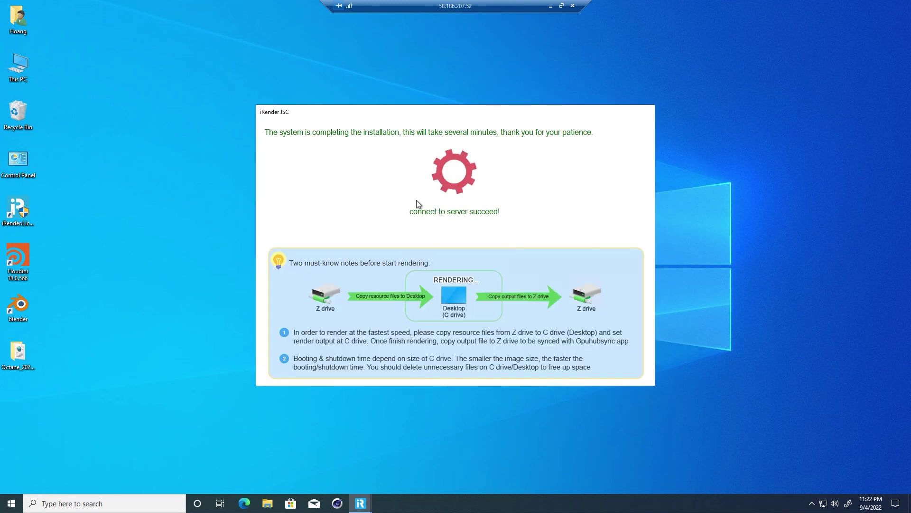
{"action": "right_click", "coordinate": [369, 506]}
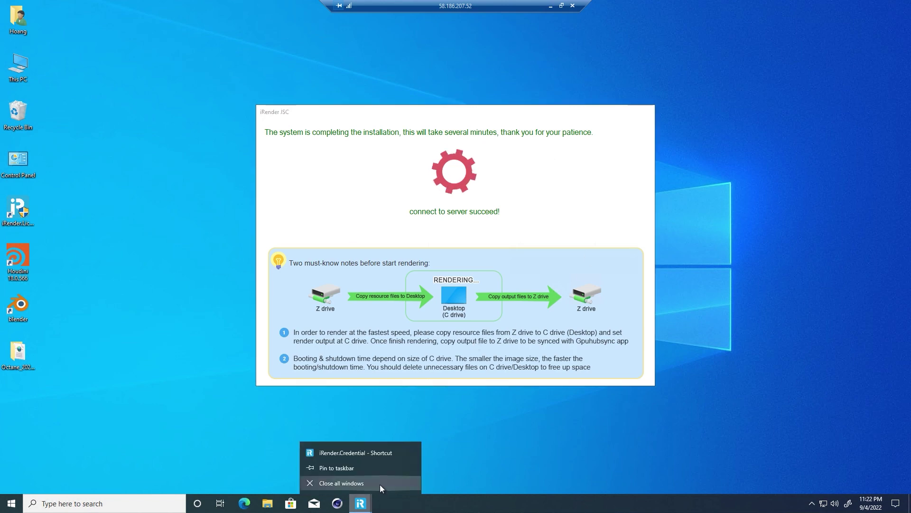
{"action": "left_click", "coordinate": [379, 484]}
- Connect the Octane license in iRender License management, declining the update, then minimize it and open This PC
{"action": "double_click", "coordinate": [28, 209]}
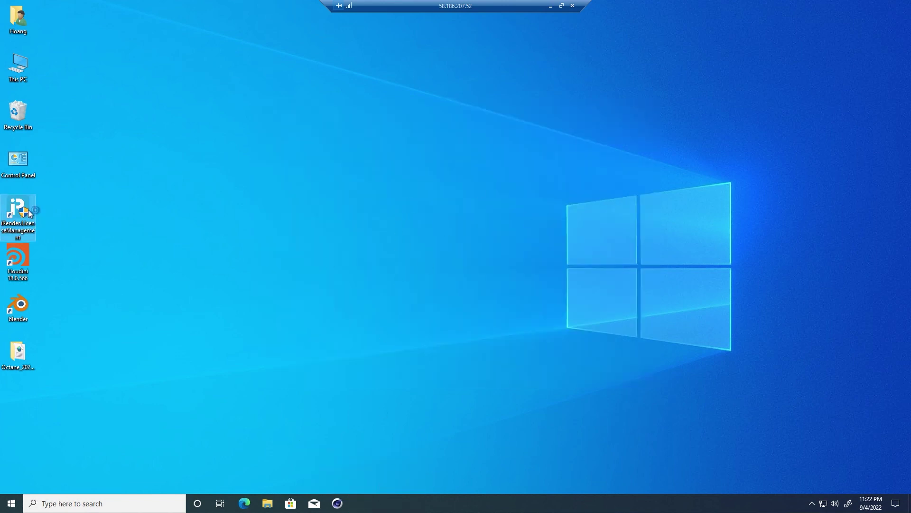
{"action": "left_click", "coordinate": [413, 318]}
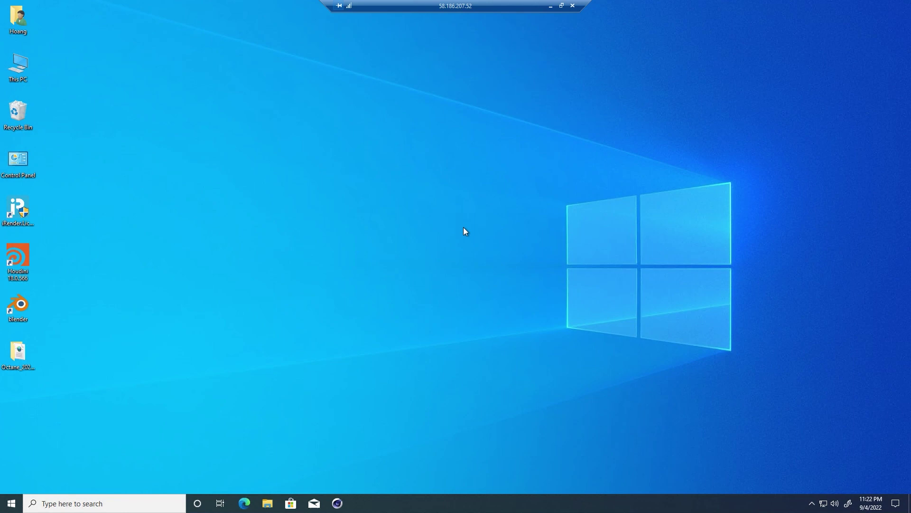
{"action": "left_click", "coordinate": [454, 207]}
{"action": "left_click", "coordinate": [427, 244]}
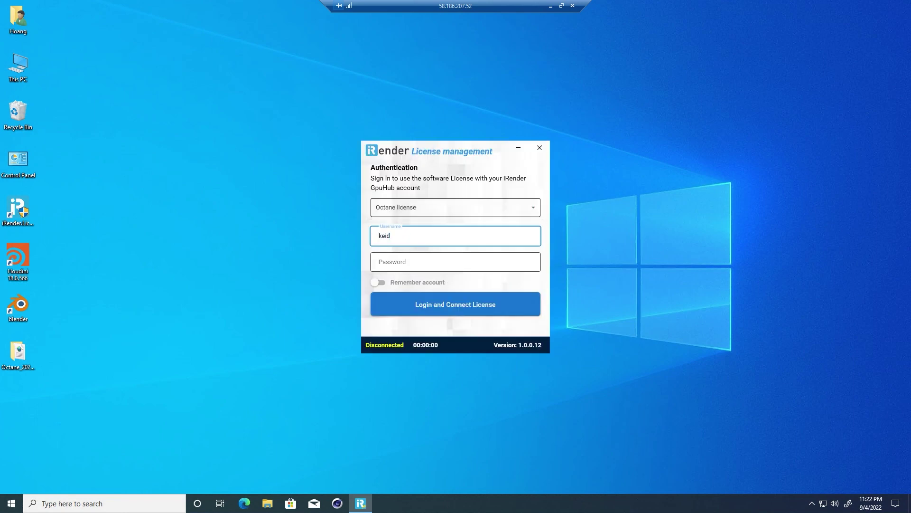
{"action": "key", "text": "Tab"}
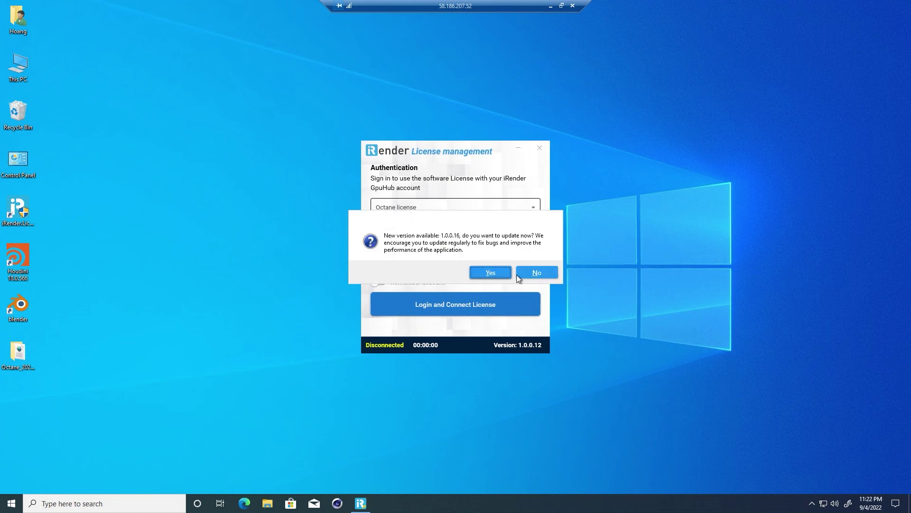
{"action": "left_click", "coordinate": [516, 274]}
{"action": "left_click", "coordinate": [454, 303]}
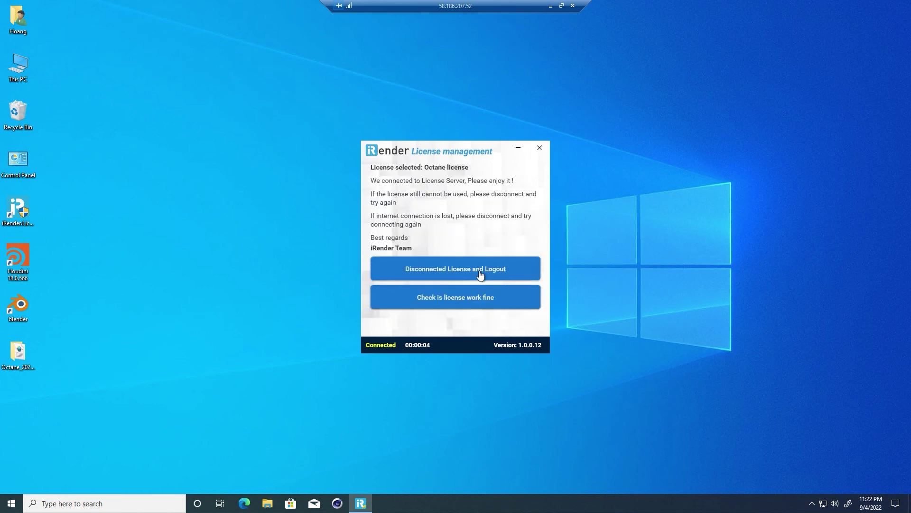
{"action": "left_click", "coordinate": [517, 150]}
{"action": "double_click", "coordinate": [18, 68]}
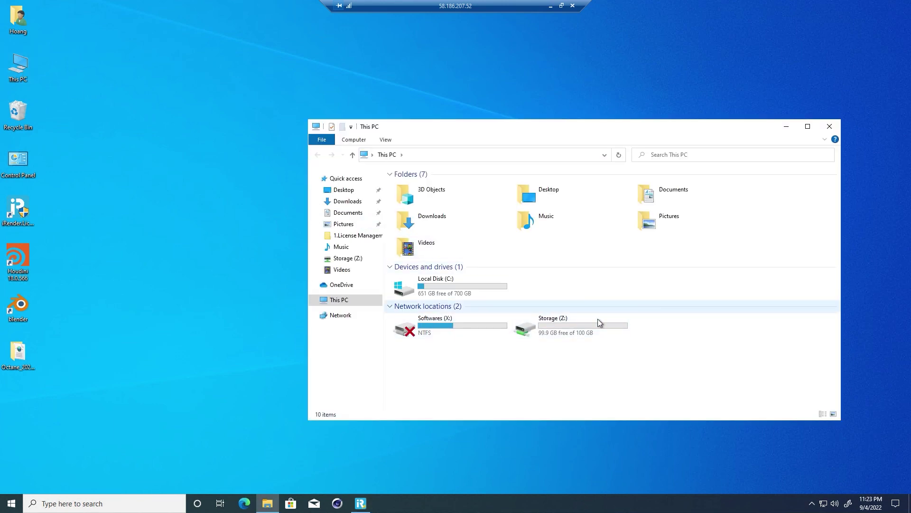
- Copy the Houdini Octane zip from Storage (Z:) into the remote Desktop folder
{"action": "double_click", "coordinate": [598, 321]}
{"action": "double_click", "coordinate": [475, 187]}
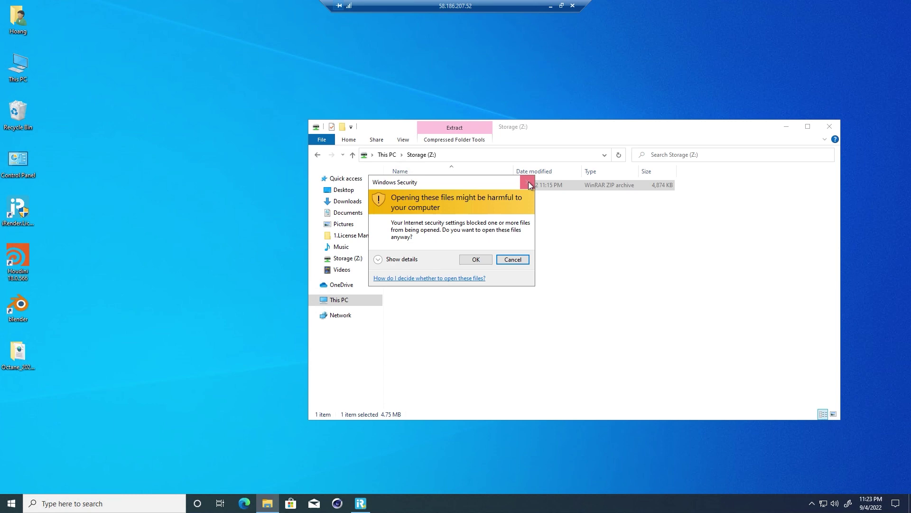
{"action": "left_click", "coordinate": [489, 260]}
{"action": "right_click", "coordinate": [473, 185]}
{"action": "left_click", "coordinate": [495, 358]}
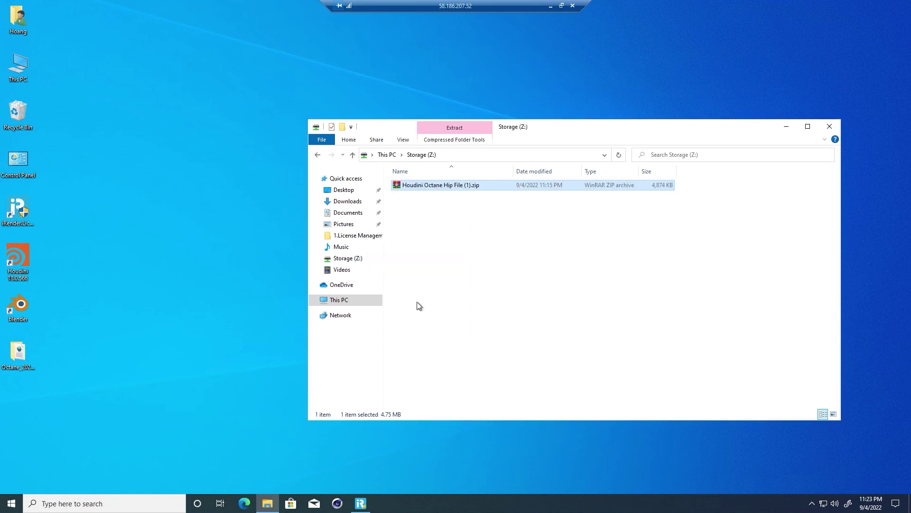
{"action": "left_click", "coordinate": [344, 190]}
{"action": "right_click", "coordinate": [470, 254]}
{"action": "left_click", "coordinate": [506, 306]}
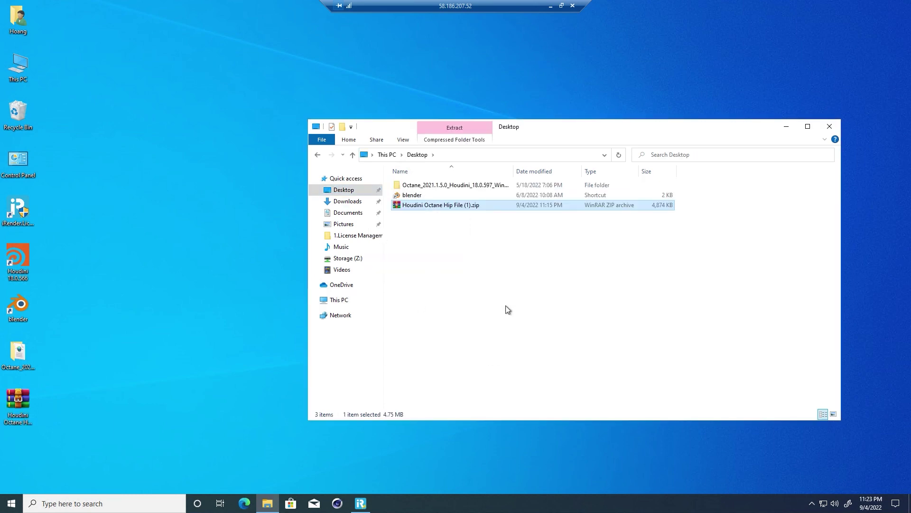
- Extract the zip to its own folder and open the inner folder to select A.hip
{"action": "left_click", "coordinate": [830, 126]}
{"action": "right_click", "coordinate": [24, 408]}
{"action": "mouse_move", "coordinate": [55, 304]}
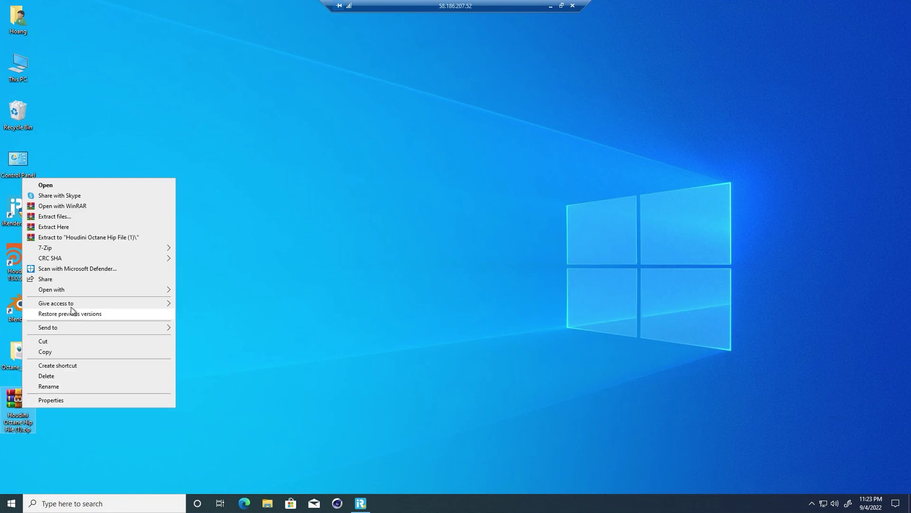
{"action": "left_click", "coordinate": [67, 237]}
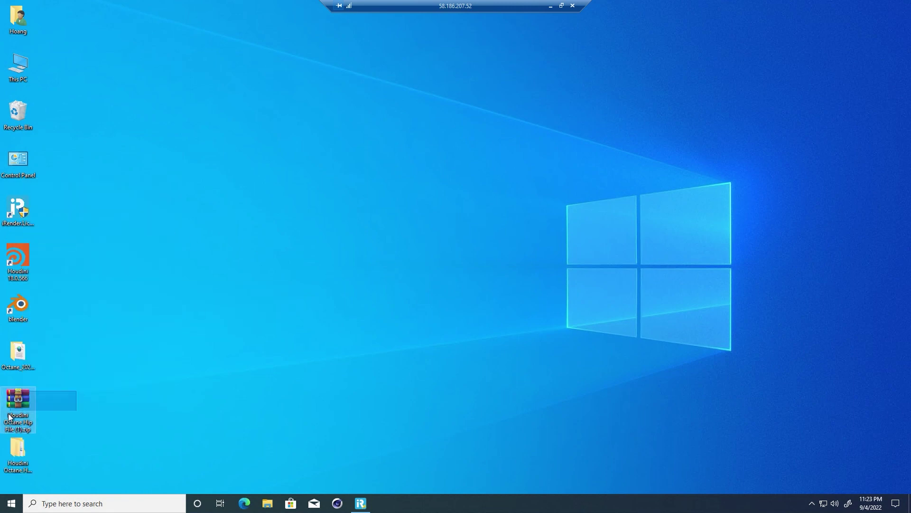
{"action": "mouse_move", "coordinate": [18, 453]}
{"action": "left_mouse_down"}
{"action": "mouse_move", "coordinate": [146, 207]}
{"action": "mouse_move", "coordinate": [169, 206]}
{"action": "left_mouse_up"}
{"action": "double_click", "coordinate": [164, 210]}
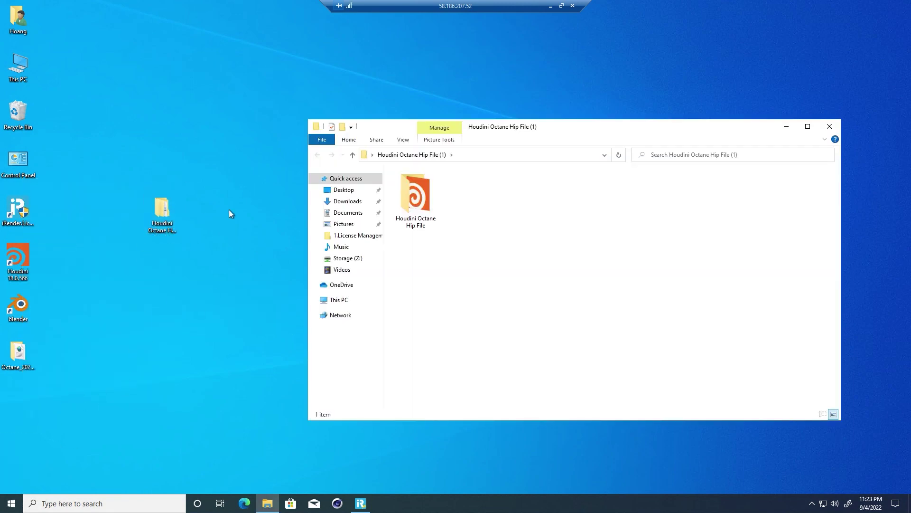
{"action": "double_click", "coordinate": [415, 200]}
{"action": "left_click", "coordinate": [406, 198]}
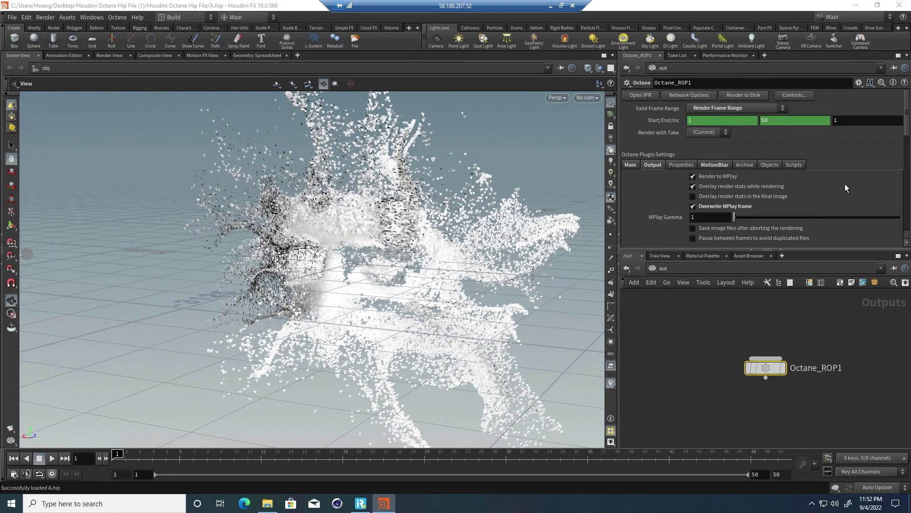
{"action": "scroll", "coordinate": [823, 223], "scroll_direction": "down", "scroll_amount": 3}
{"action": "scroll", "coordinate": [824, 224], "scroll_direction": "down", "scroll_amount": 2}
{"action": "scroll", "coordinate": [824, 223], "scroll_direction": "down", "scroll_amount": 3}
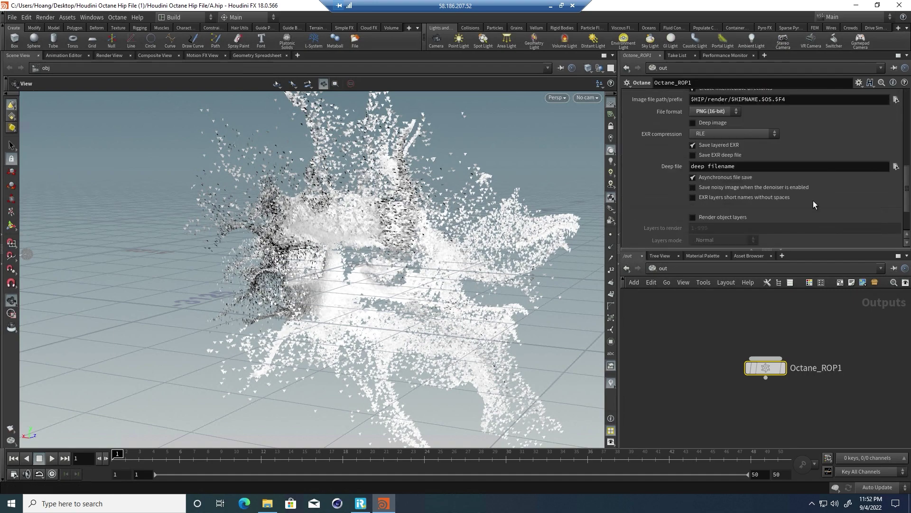
- Render Octane_ROP1's frames of A.hip to disk
{"action": "left_click", "coordinate": [727, 478]}
- Watch GPU load in Task Manager during the render, then close it and the MPlay preview
{"action": "right_click", "coordinate": [521, 506]}
{"action": "left_click", "coordinate": [563, 455]}
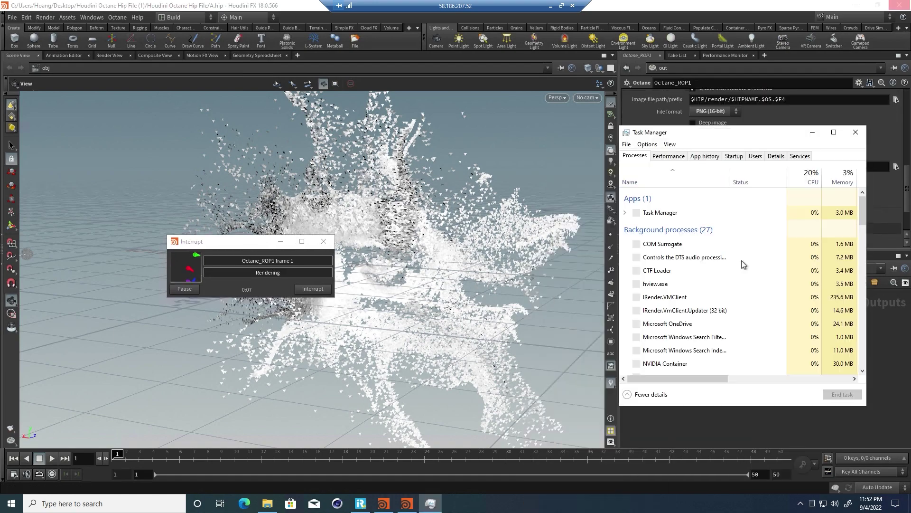
{"action": "left_click", "coordinate": [663, 156]}
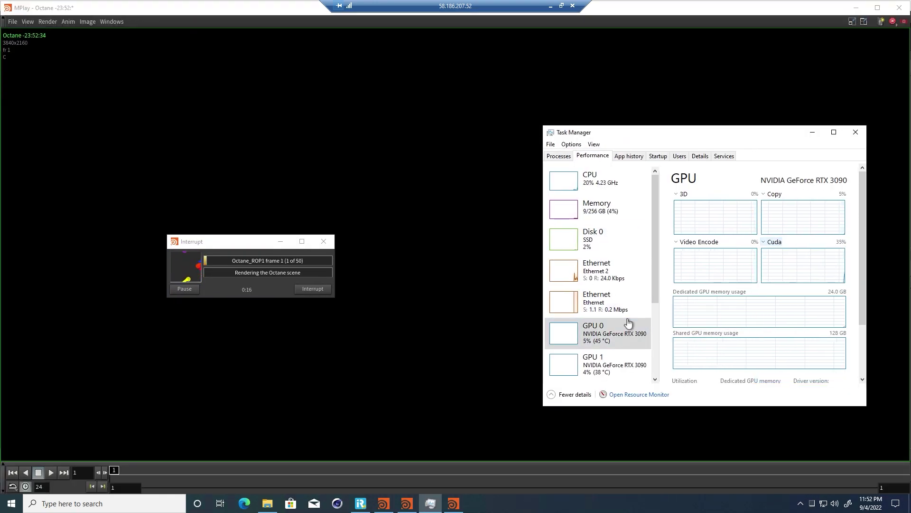
{"action": "left_click", "coordinate": [612, 360]}
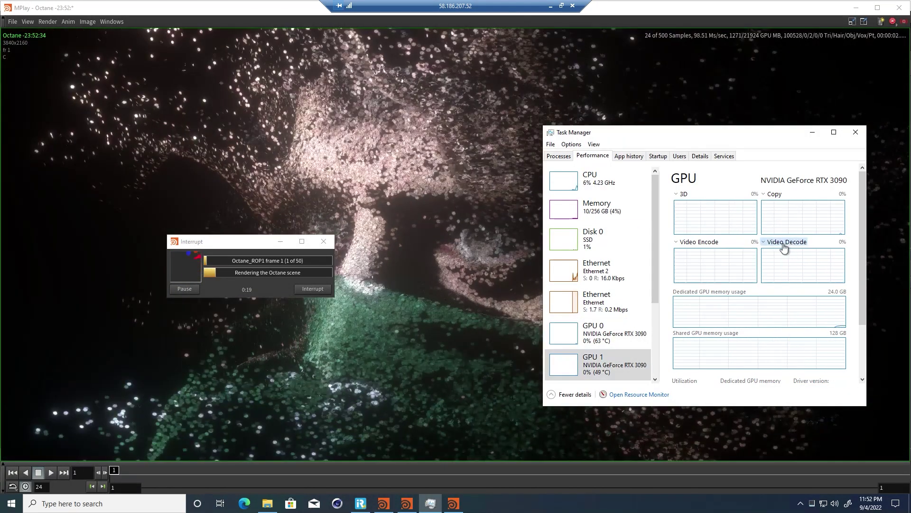
{"action": "scroll", "coordinate": [784, 247], "scroll_direction": "down", "scroll_amount": 3}
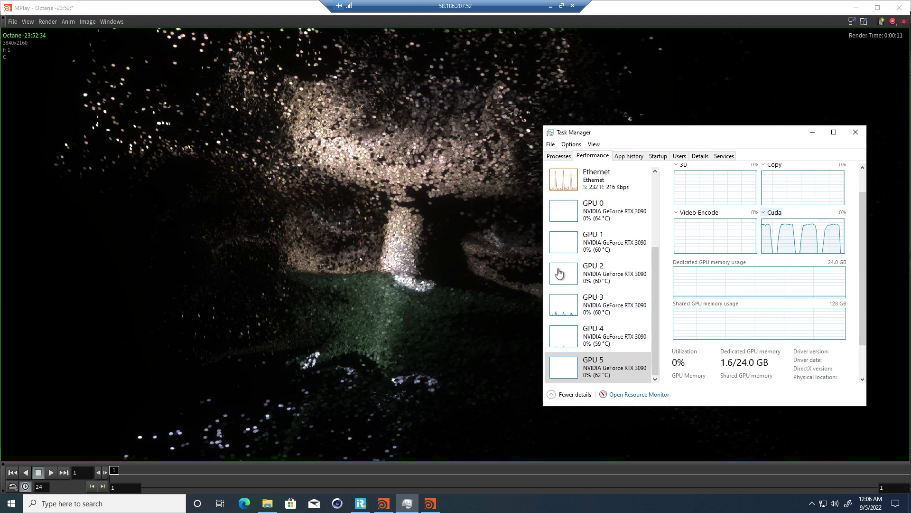
{"action": "left_click", "coordinate": [856, 132]}
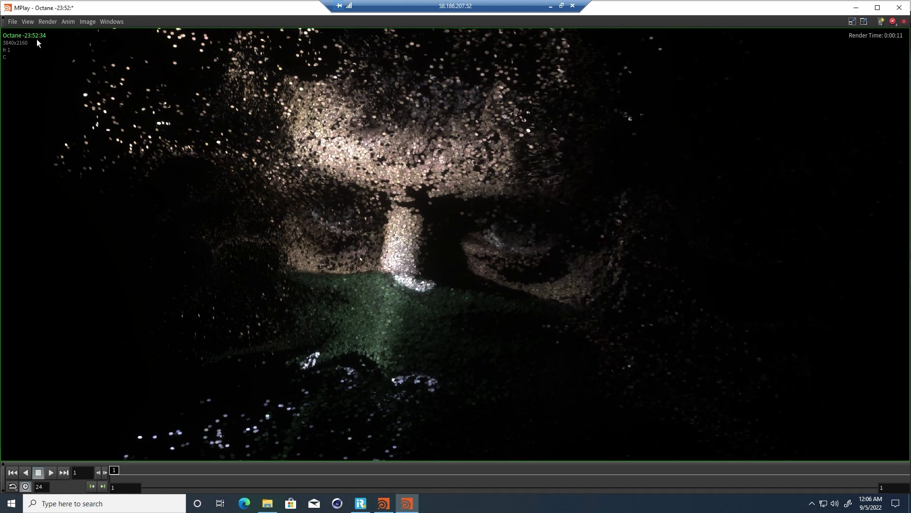
{"action": "left_click", "coordinate": [900, 12]}
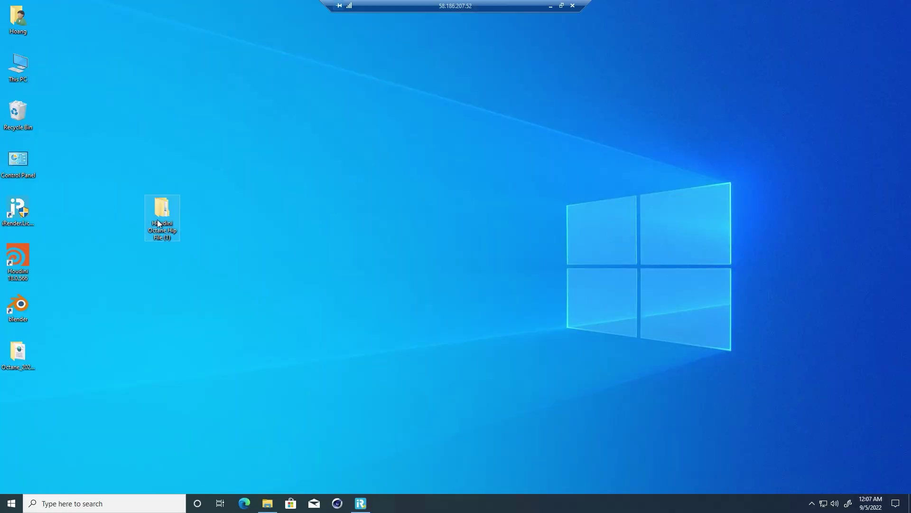
- Open the Houdini Octane Hip File project folder and inspect its render output folder
{"action": "double_click", "coordinate": [161, 218]}
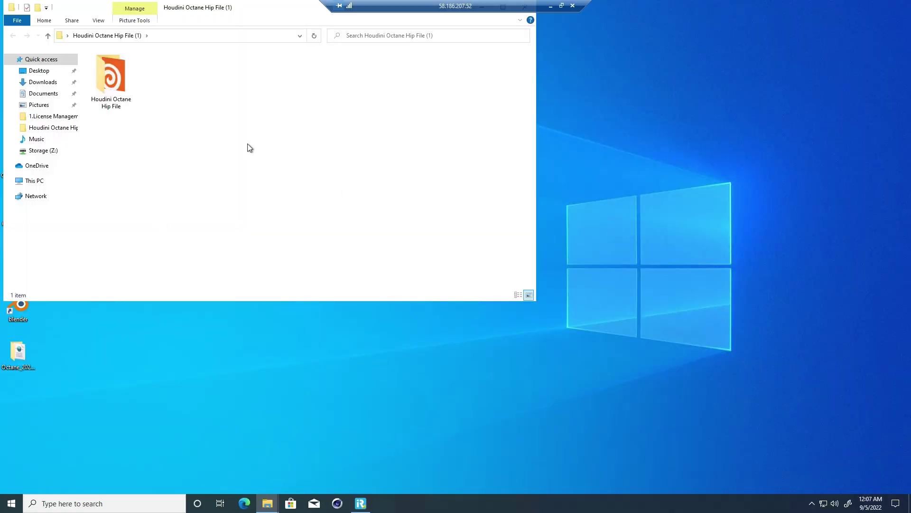
{"action": "left_click", "coordinate": [358, 431]}
{"action": "left_click", "coordinate": [266, 463]}
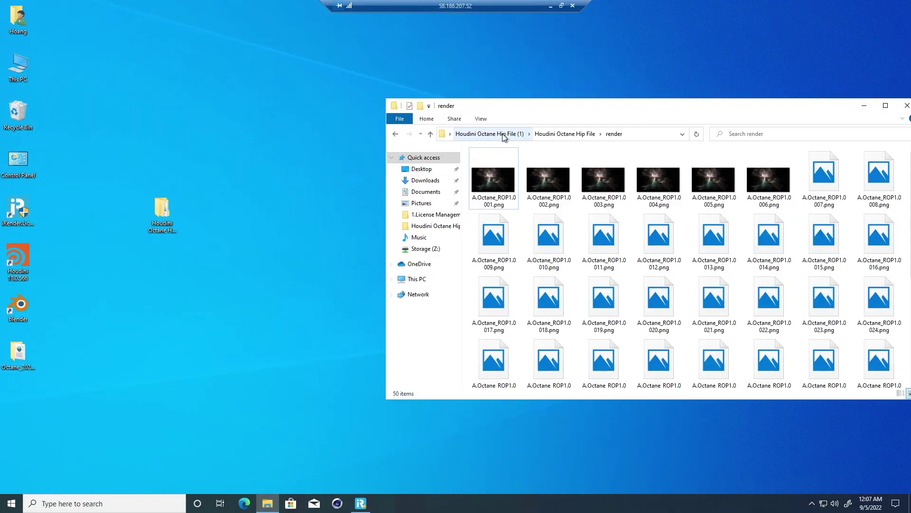
{"action": "left_click", "coordinate": [565, 134]}
{"action": "left_click_drag", "start_coordinate": [585, 107], "coordinate": [370, 101]}
{"action": "double_click", "coordinate": [324, 160]}
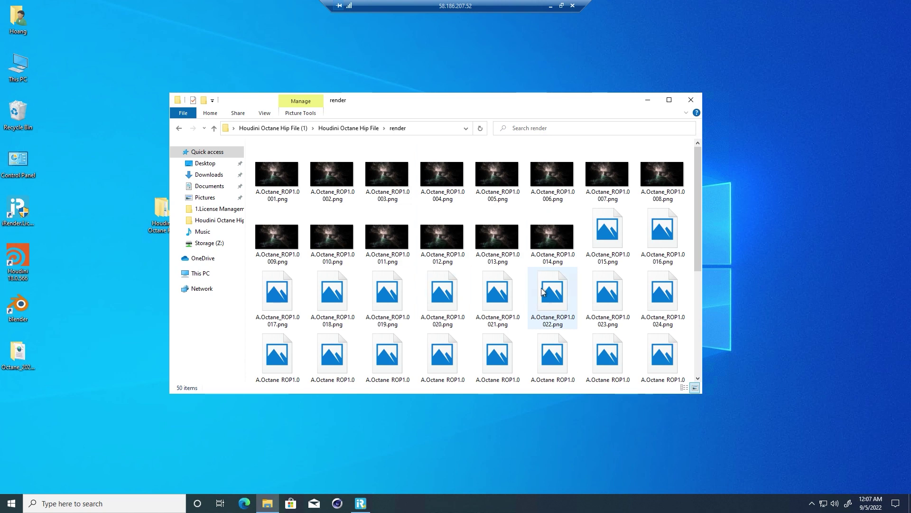
{"action": "left_click", "coordinate": [214, 128]}
- Copy the render folder of 50 PNG frames into Storage (Z:) and close the window
{"action": "right_click", "coordinate": [294, 159]}
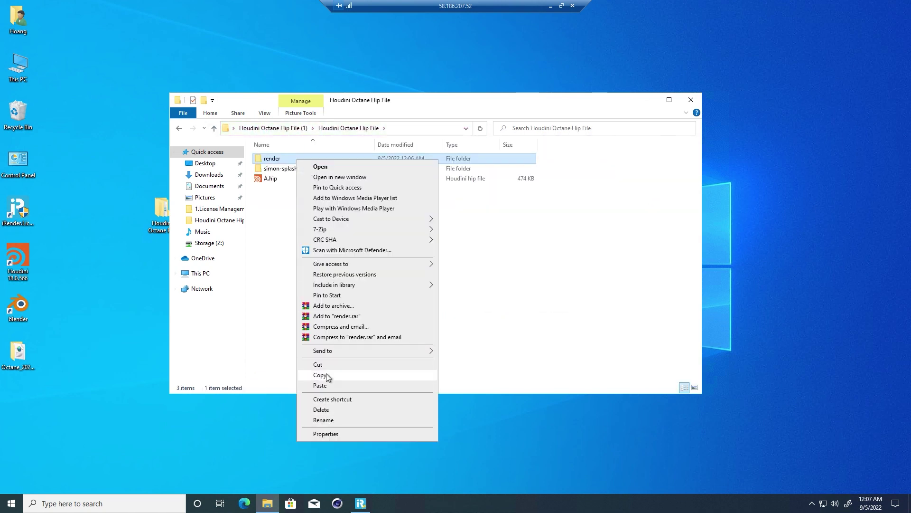
{"action": "left_click", "coordinate": [377, 376]}
{"action": "left_click", "coordinate": [209, 242]}
{"action": "right_click", "coordinate": [338, 199]}
{"action": "left_click", "coordinate": [367, 265]}
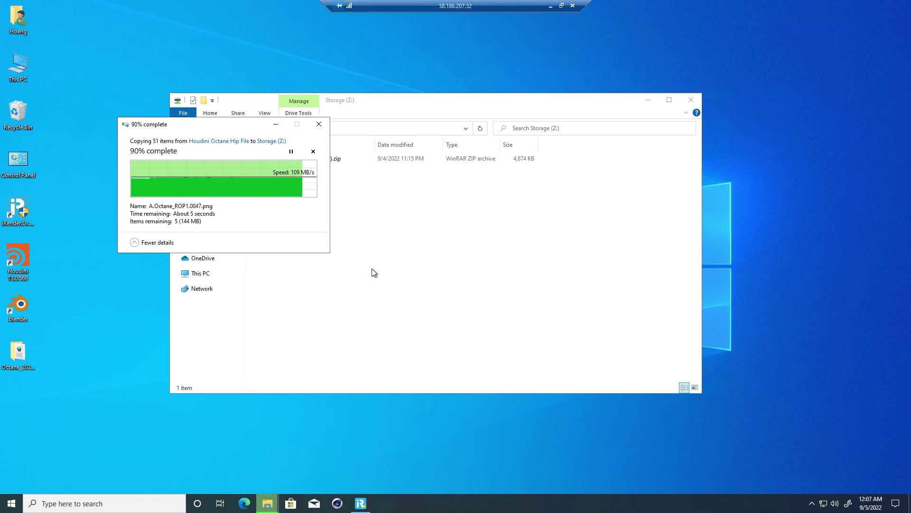
{"action": "left_click", "coordinate": [368, 243]}
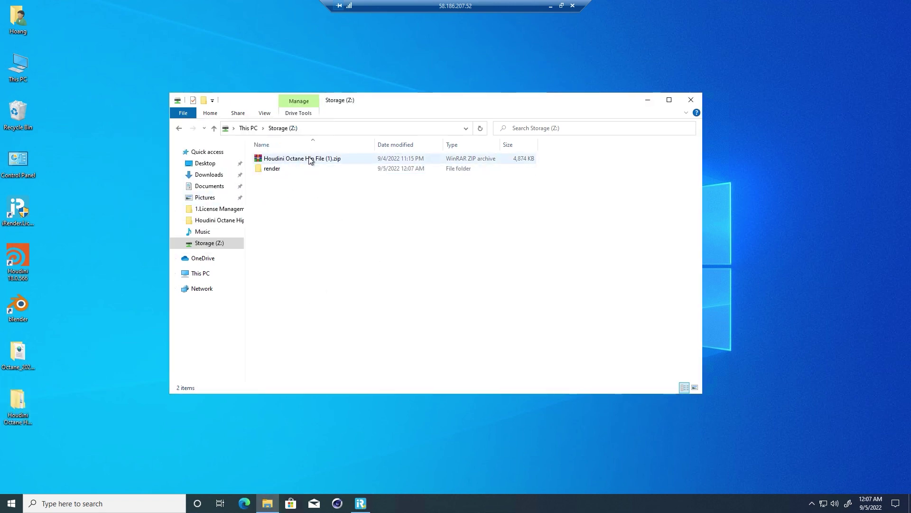
{"action": "left_click", "coordinate": [690, 103]}
- Disconnect the Octane license, log out, and quit iRender License management
{"action": "left_click", "coordinate": [360, 504]}
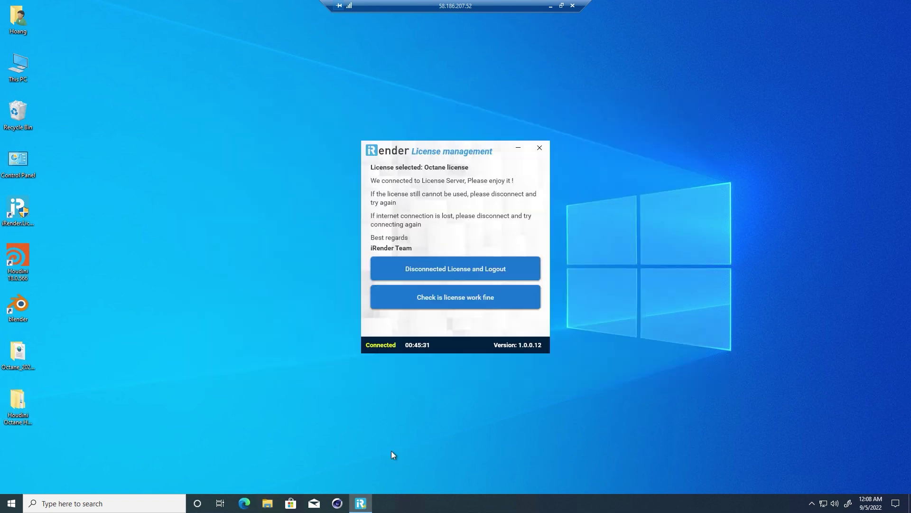
{"action": "left_click", "coordinate": [472, 271]}
{"action": "left_click", "coordinate": [540, 149]}
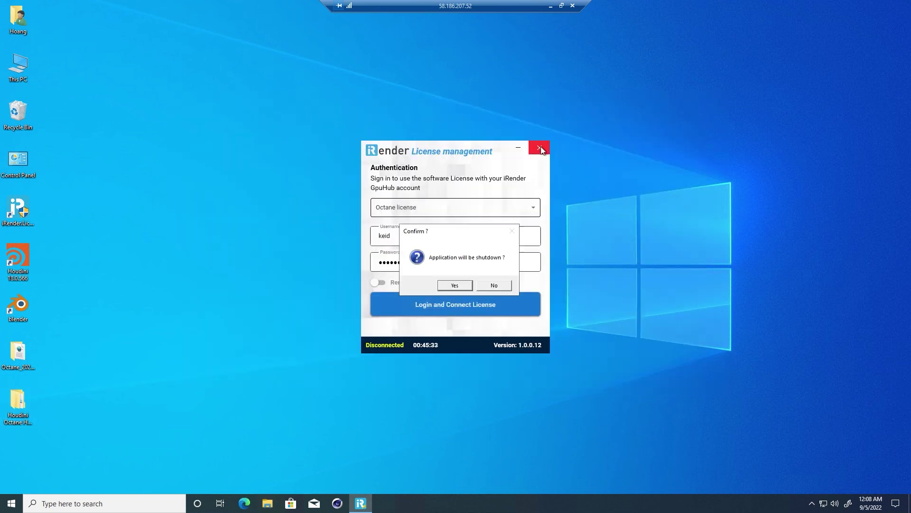
{"action": "left_click", "coordinate": [454, 285]}
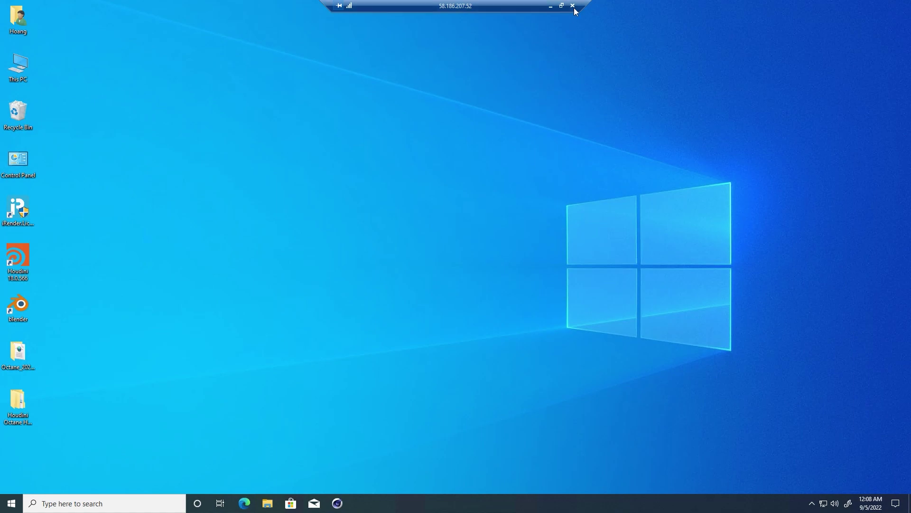
- End the remote desktop session, shut down server #452900, and submit the service rating
{"action": "left_click", "coordinate": [573, 6]}
{"action": "left_click", "coordinate": [488, 271]}
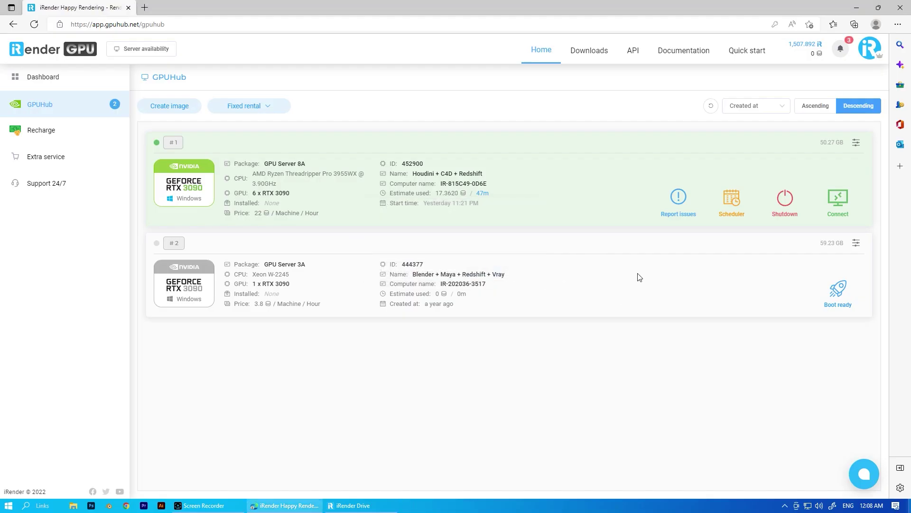
{"action": "left_click", "coordinate": [785, 202]}
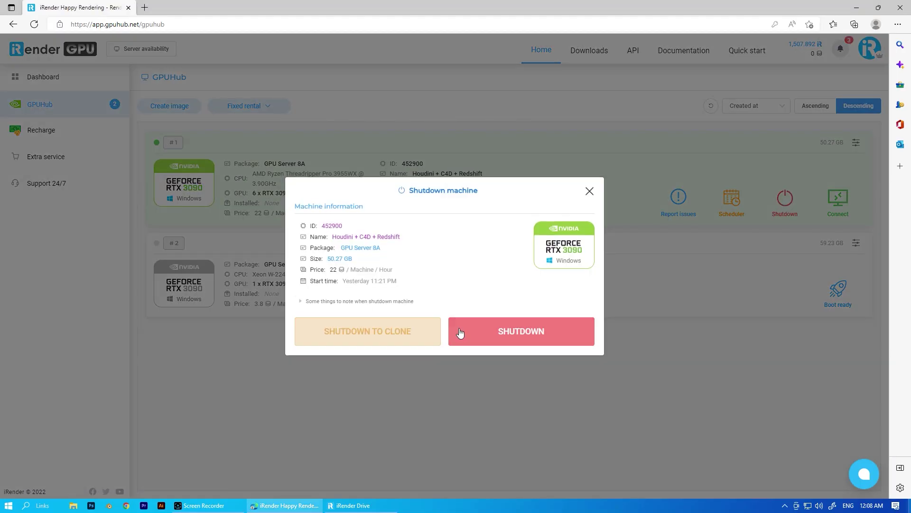
{"action": "left_click", "coordinate": [488, 333]}
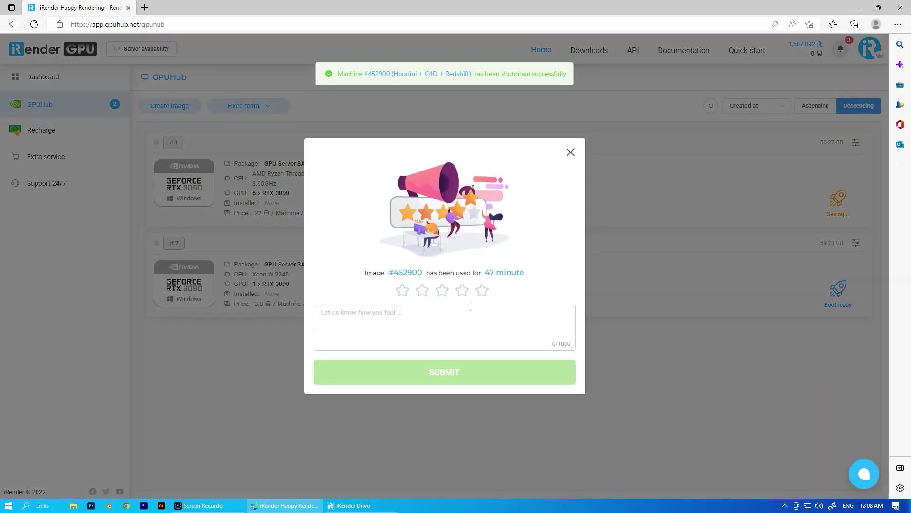
{"action": "left_click", "coordinate": [493, 388]}
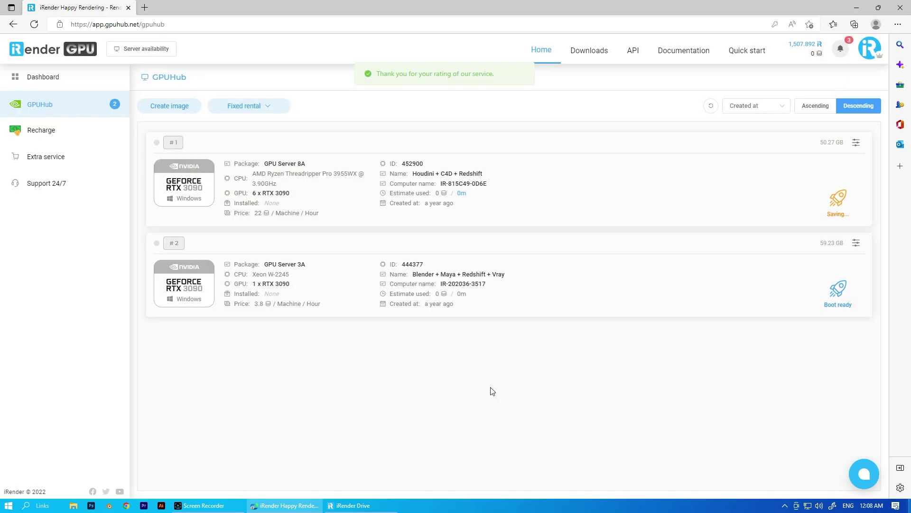
- Download the render folder from iRender Drive Storage (Z:) to the local Desktop
{"action": "left_click", "coordinate": [360, 507]}
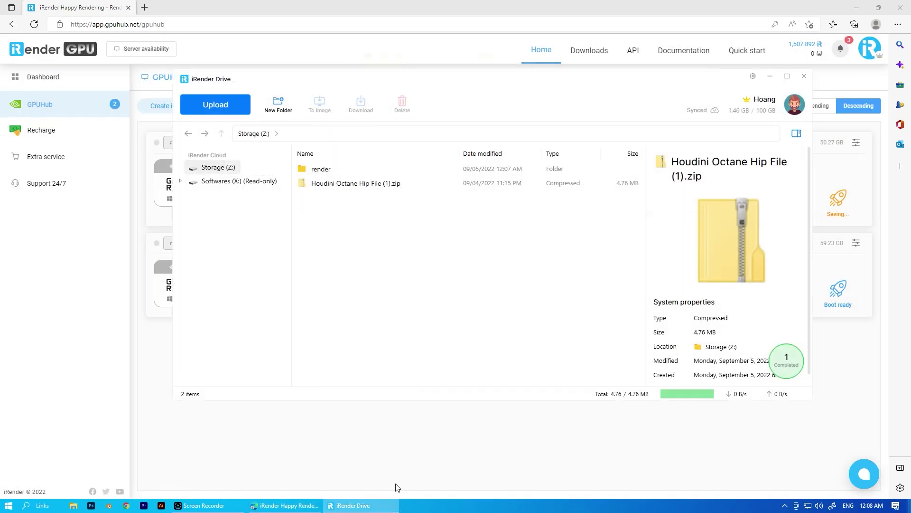
{"action": "right_click", "coordinate": [335, 172]}
{"action": "left_click", "coordinate": [367, 196]}
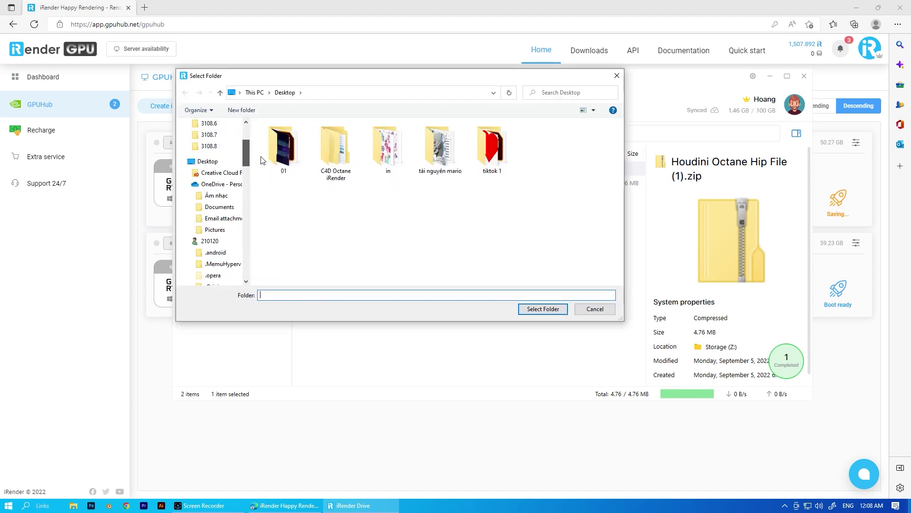
{"action": "left_click", "coordinate": [213, 139]}
{"action": "left_click", "coordinate": [543, 308]}
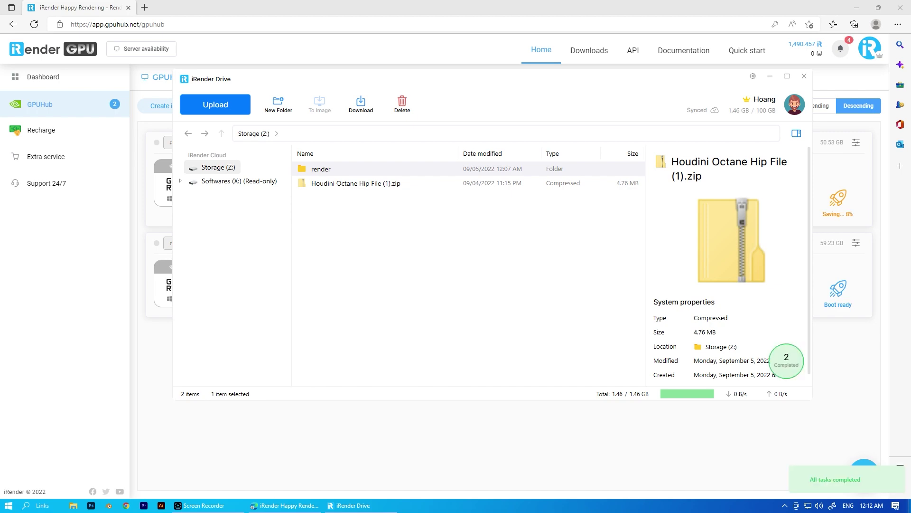
- Show the desktop and open the downloaded render folder to view its 50 PNG frames
{"action": "key", "text": "super+d"}
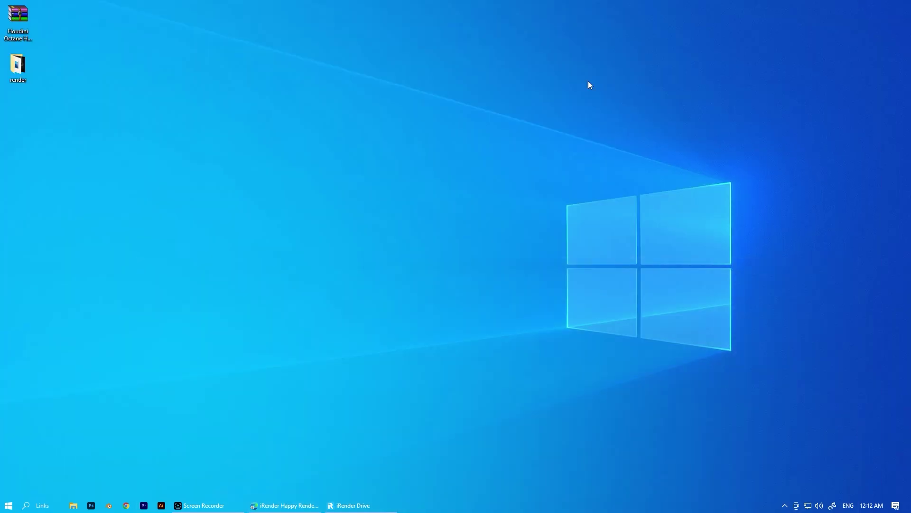
{"action": "double_click", "coordinate": [26, 71]}
{"action": "scroll", "coordinate": [428, 273], "scroll_direction": "down", "scroll_amount": 10}
{"action": "scroll", "coordinate": [427, 275], "scroll_direction": "up", "scroll_amount": 10}
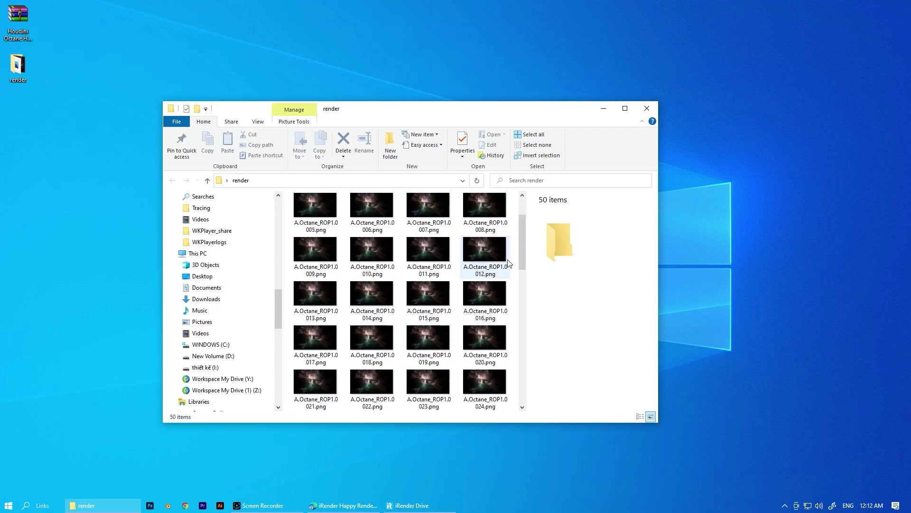